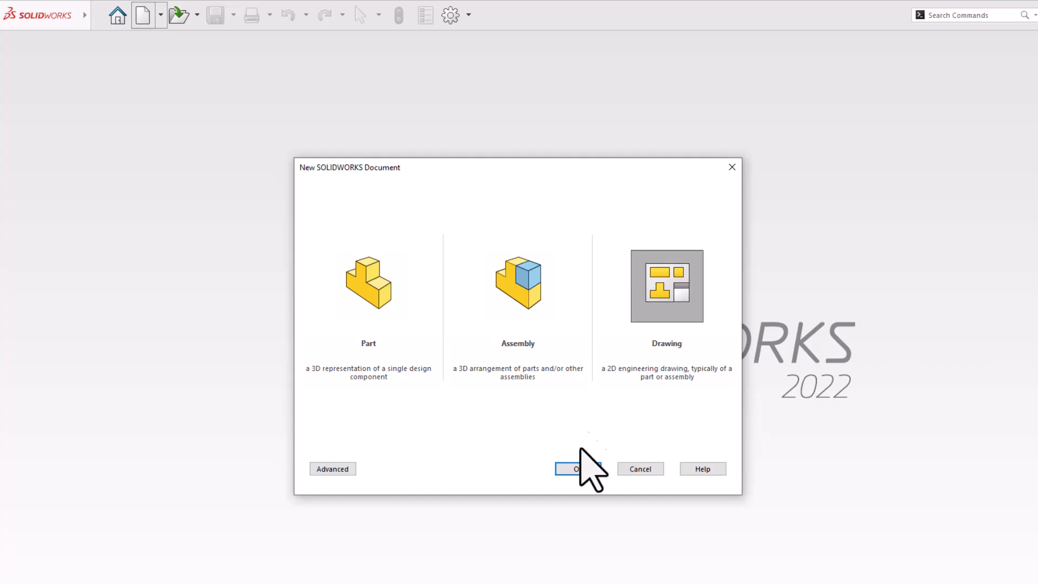
Step: Create a new drawing document
{"action": "left_click", "coordinate": [579, 469]}
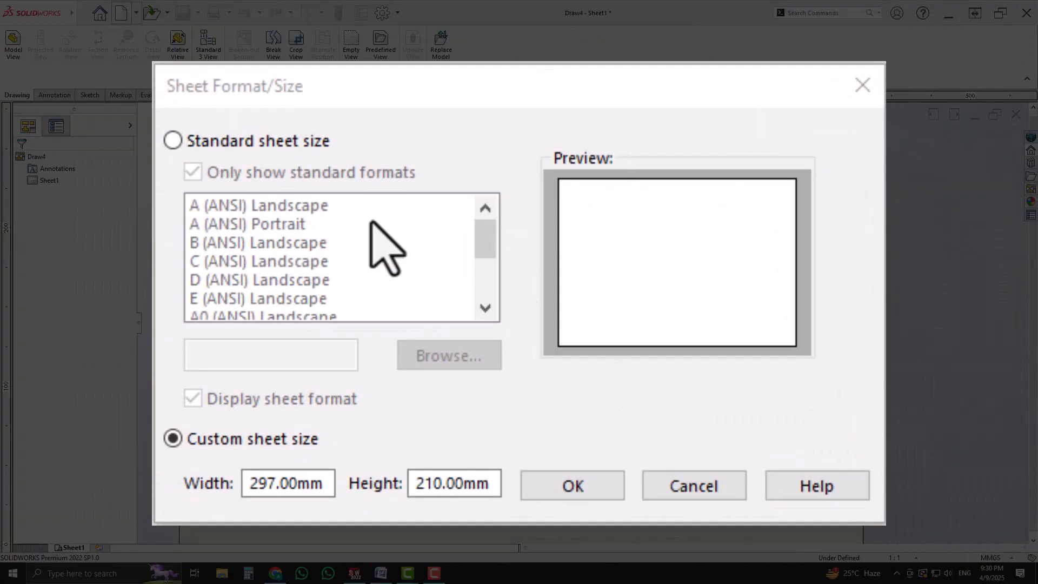
Step: Switch to the standard sheet sizes and select A4 (ANSI) Portrait
{"action": "left_click", "coordinate": [265, 142]}
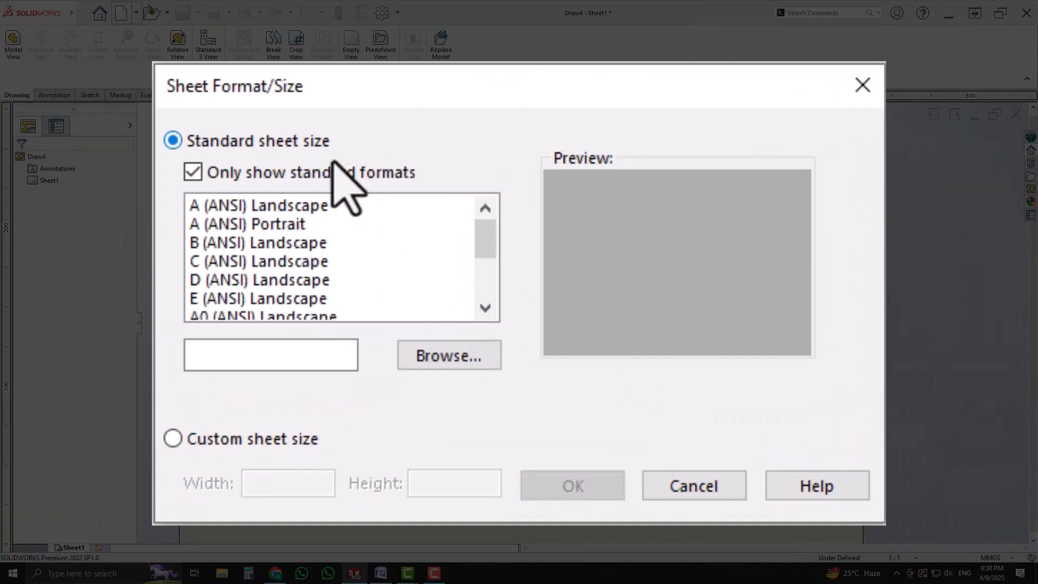
{"action": "key", "text": "Down"}
{"action": "key", "text": "Down"}
{"action": "key", "text": "Down"}
{"action": "key", "text": "Down"}
{"action": "key", "text": "Down"}
{"action": "key", "text": "Down"}
{"action": "key", "text": "Down"}
{"action": "key", "text": "Down"}
{"action": "key", "text": "Down"}
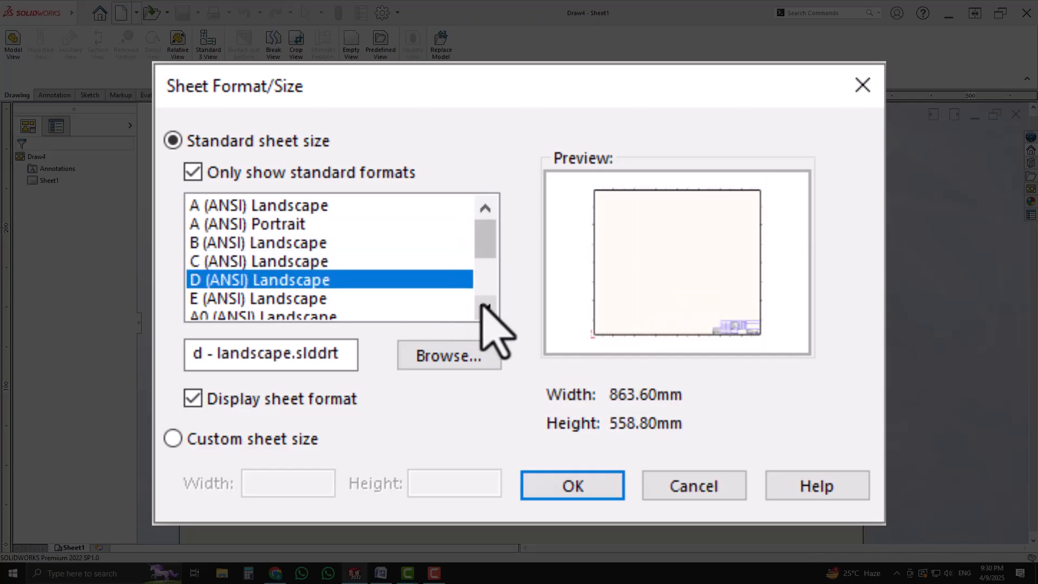
{"action": "key", "text": "Down"}
{"action": "key", "text": "Down"}
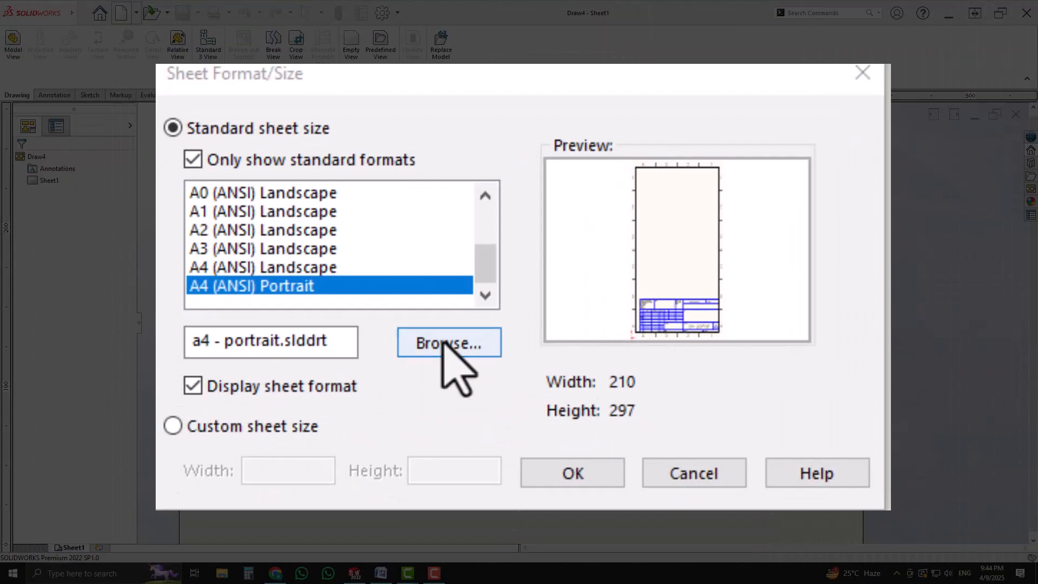
Step: Define a custom sheet size 297 mm wide and 210 mm high for the drawing
{"action": "left_click", "coordinate": [292, 426]}
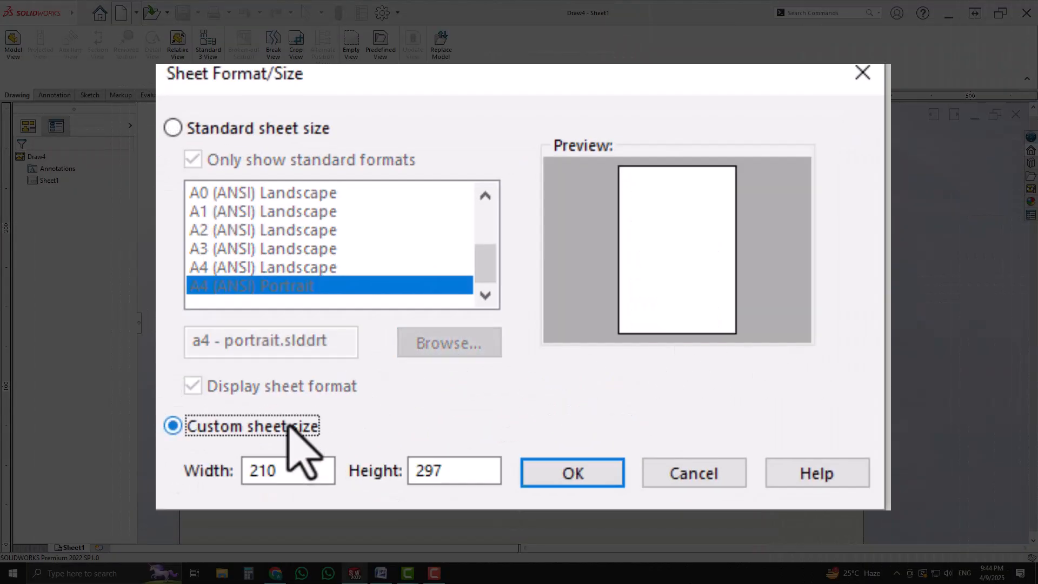
{"action": "double_click", "coordinate": [294, 471]}
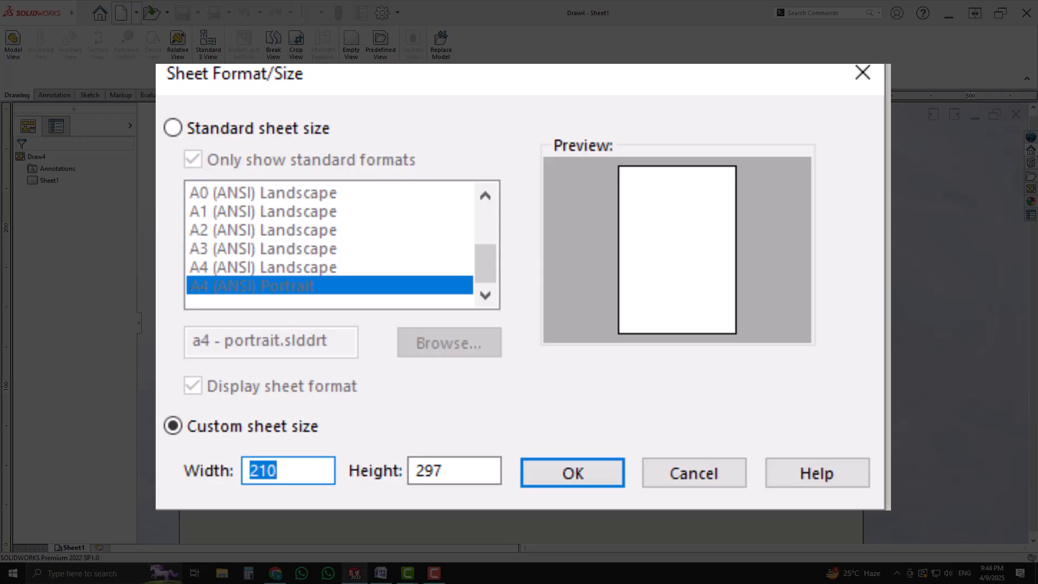
{"action": "type", "text": "297"}
{"action": "key", "text": "Tab"}
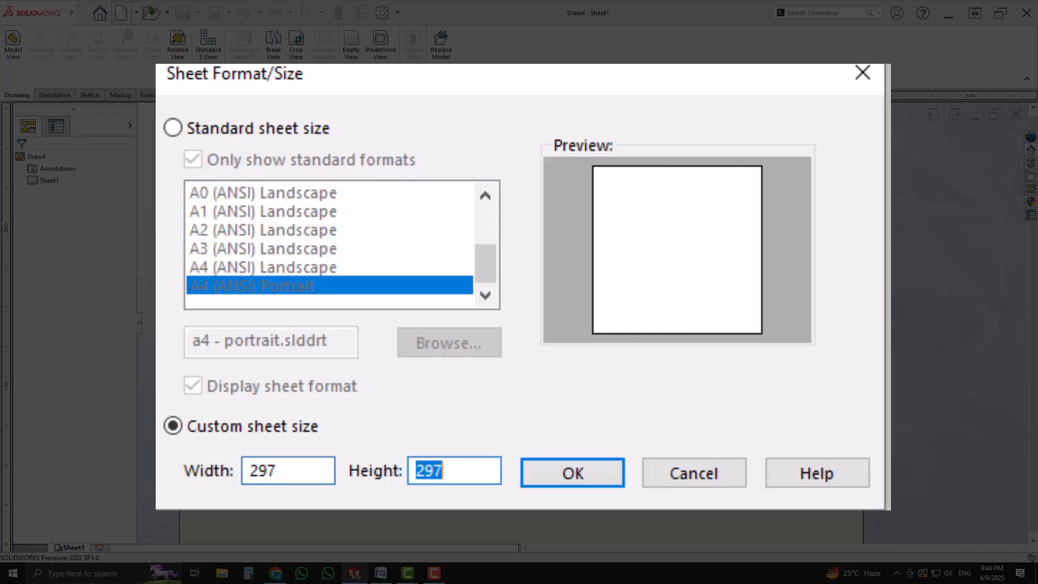
{"action": "type", "text": "210"}
{"action": "key", "text": "Tab"}
{"action": "key", "text": "Tab"}
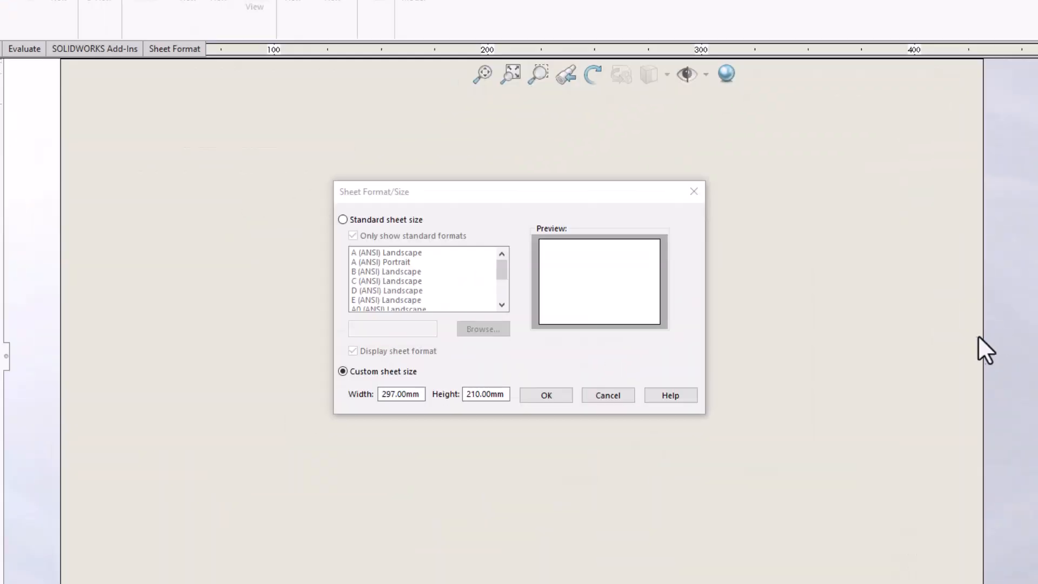
{"action": "left_click", "coordinate": [554, 396]}
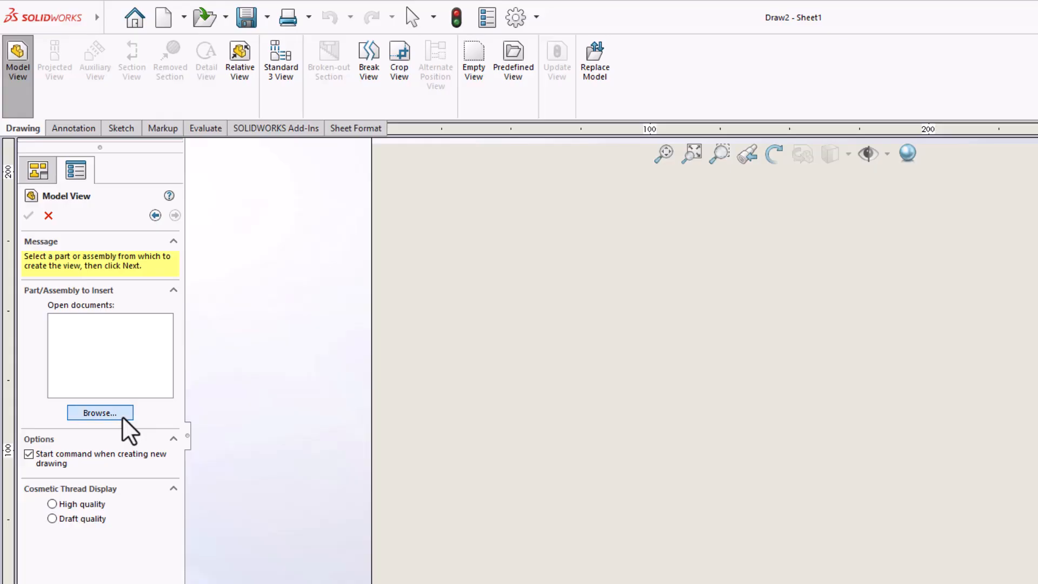
Step: Insert a front model view of drawing.SLDPRT at a custom 1:1 scale in the upper left area of the sheet
{"action": "left_click", "coordinate": [122, 416]}
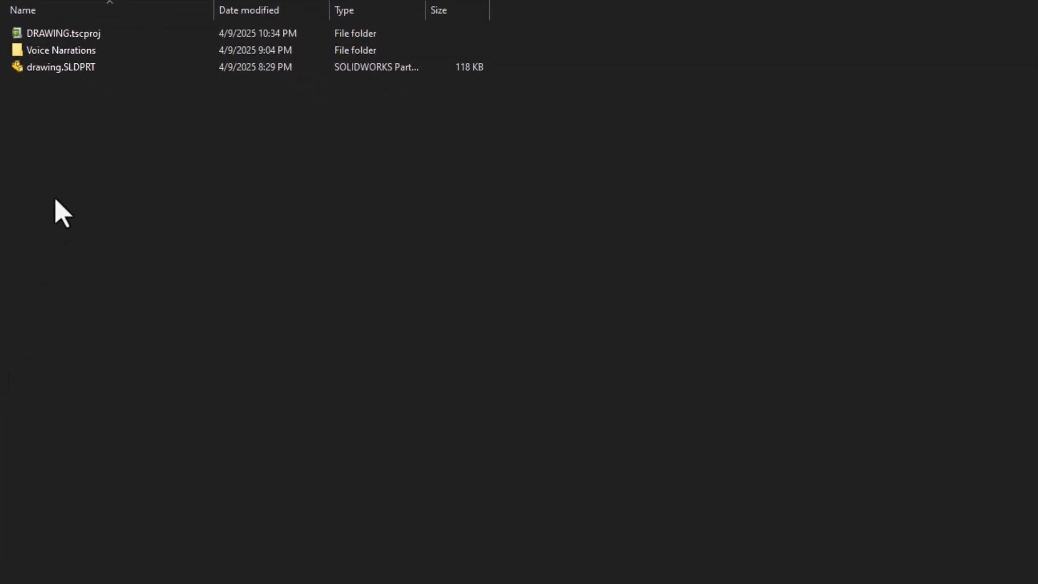
{"action": "double_click", "coordinate": [70, 68]}
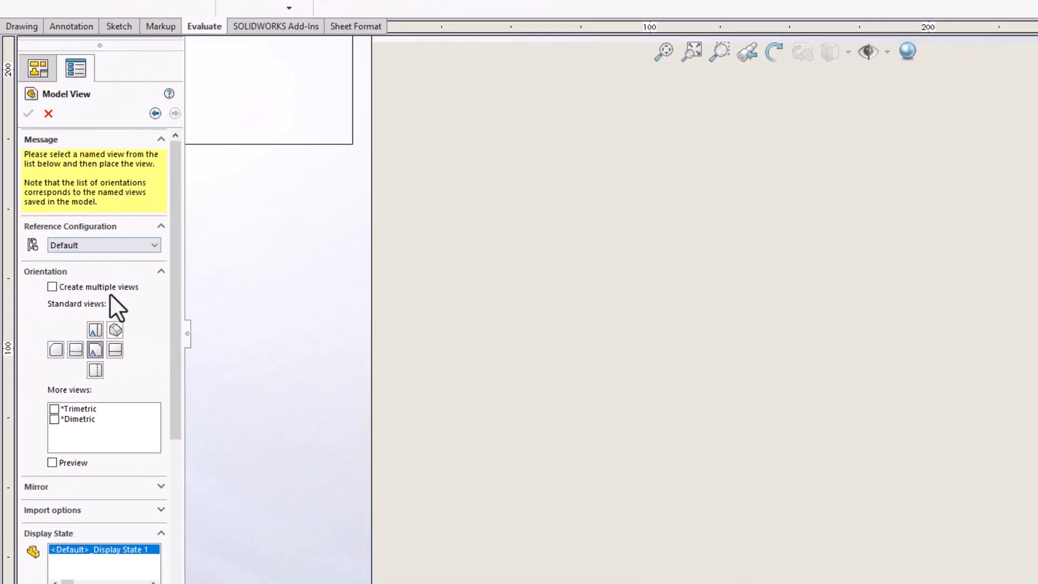
{"action": "left_click", "coordinate": [74, 350]}
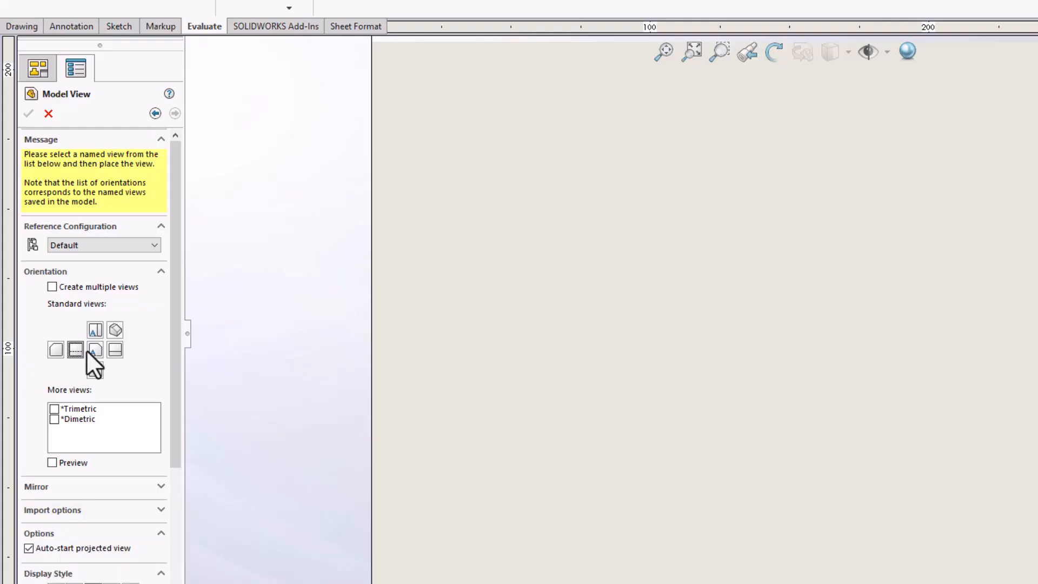
{"action": "scroll", "coordinate": [95, 350], "scroll_direction": "down", "scroll_amount": 5}
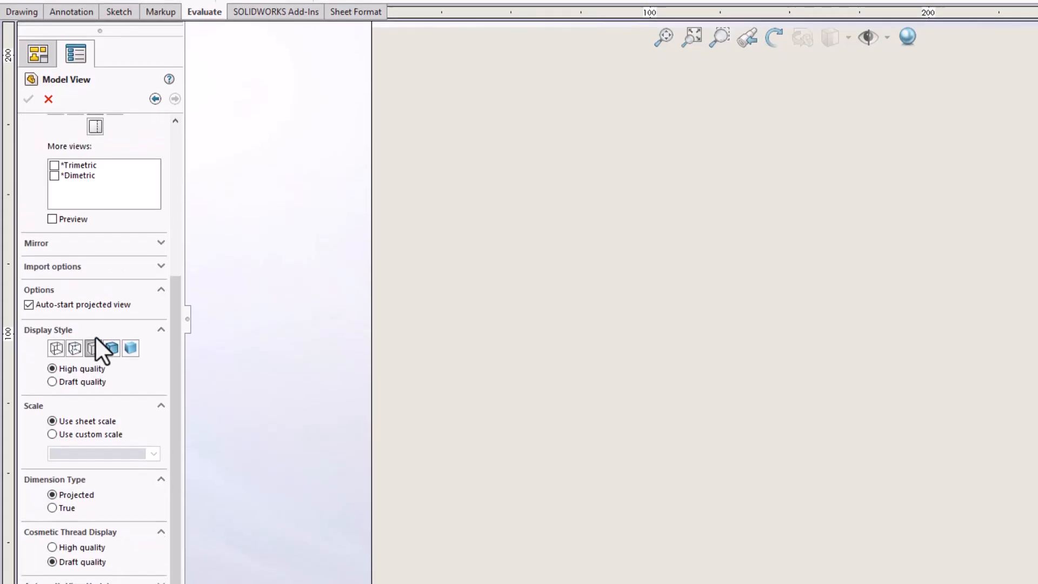
{"action": "left_click", "coordinate": [100, 345]}
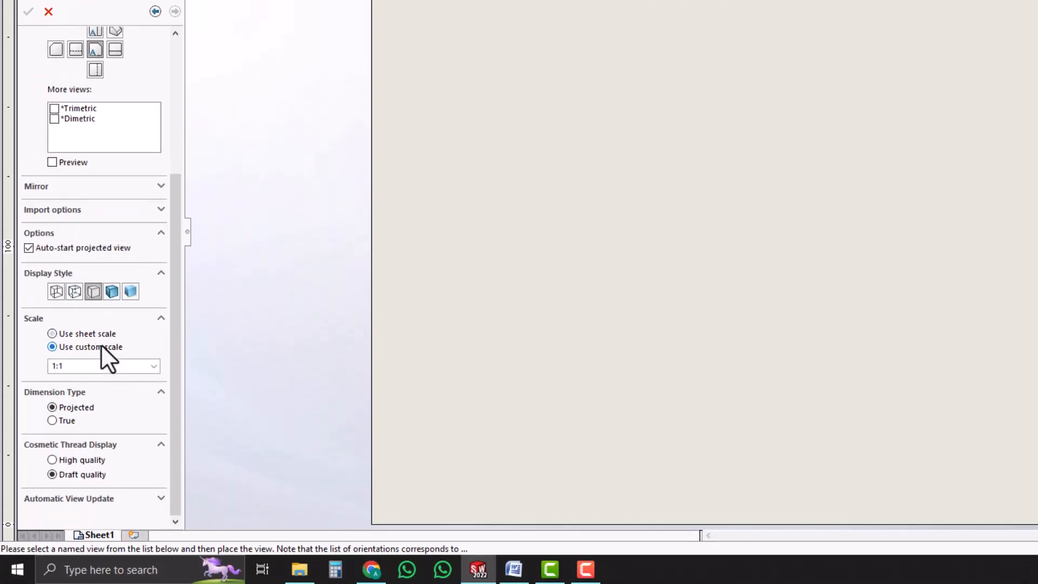
{"action": "left_click", "coordinate": [152, 365]}
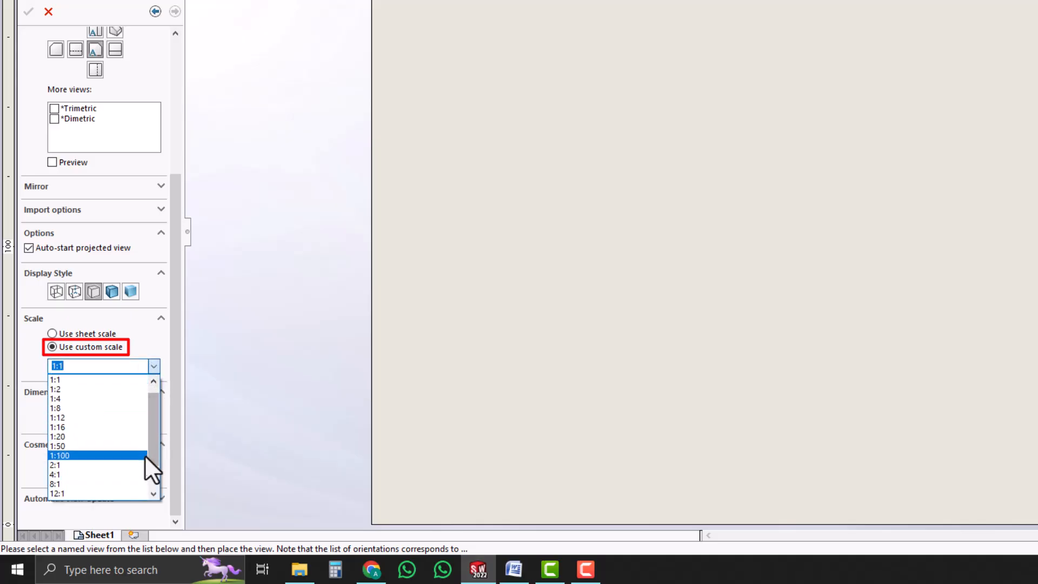
{"action": "left_click", "coordinate": [122, 380]}
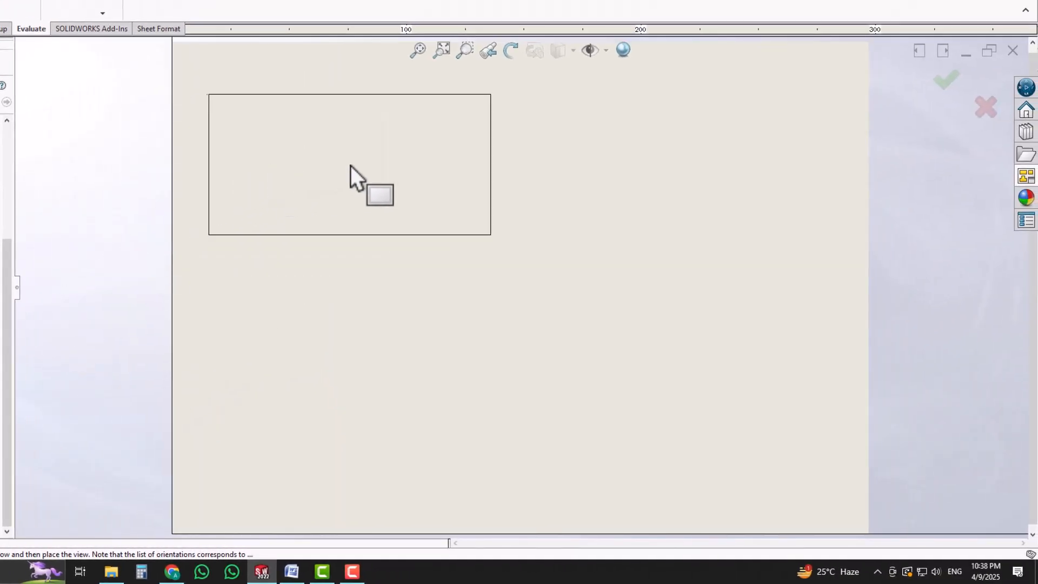
{"action": "left_click", "coordinate": [350, 165]}
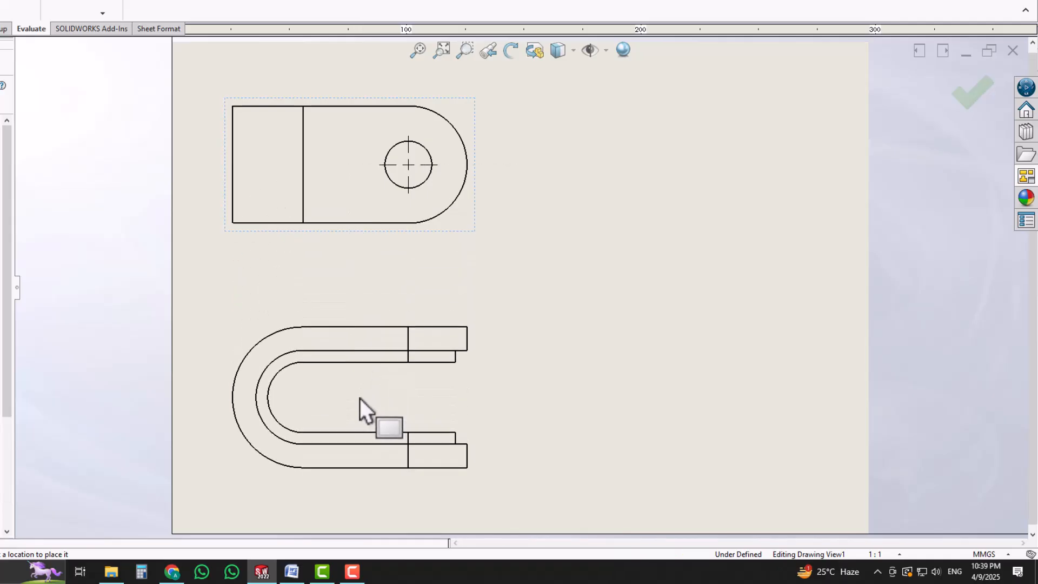
Step: Place projected views below and to the right of the front view, and finish projecting
{"action": "left_click", "coordinate": [359, 398]}
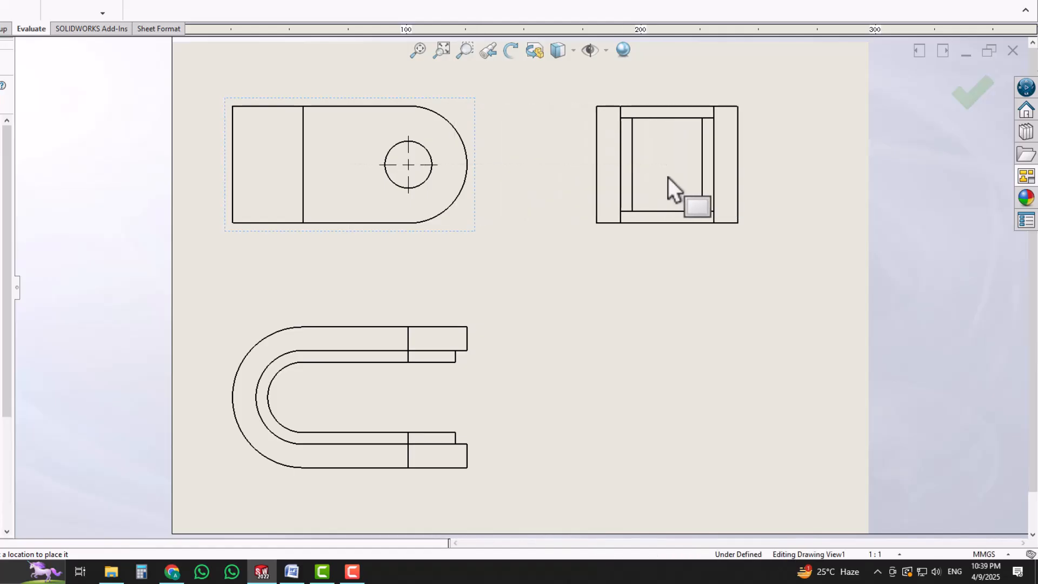
{"action": "left_click", "coordinate": [667, 177]}
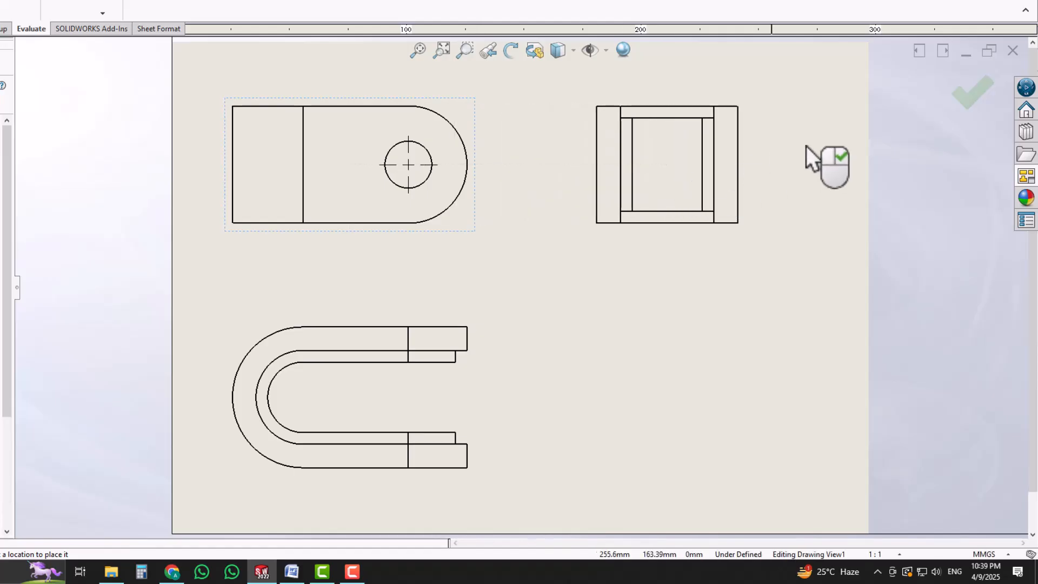
{"action": "left_click", "coordinate": [966, 98]}
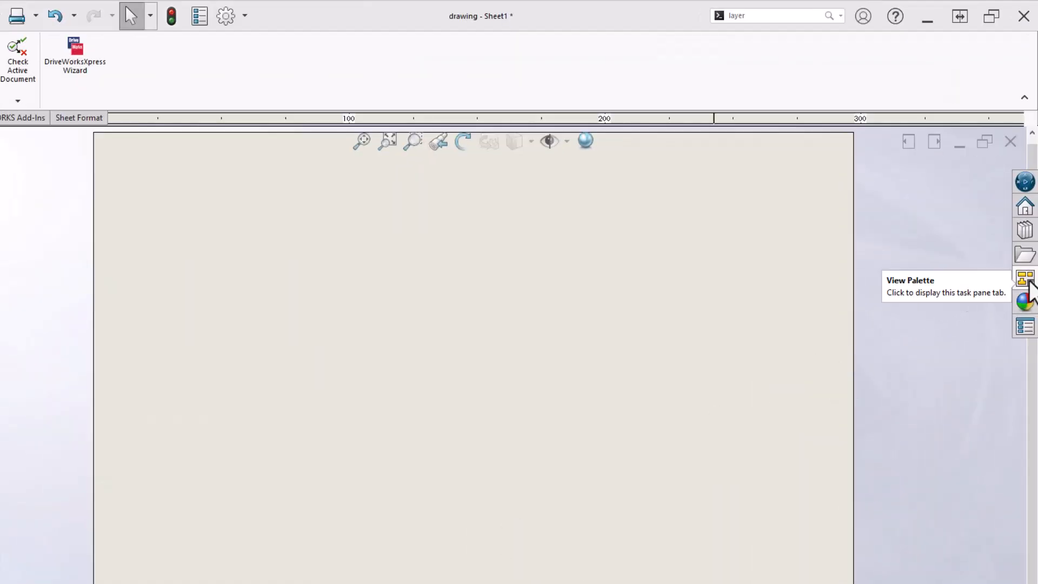
Step: Load drawing.SLDPRT into the View Palette and place its front view in the upper left area of the sheet
{"action": "left_click", "coordinate": [1025, 279]}
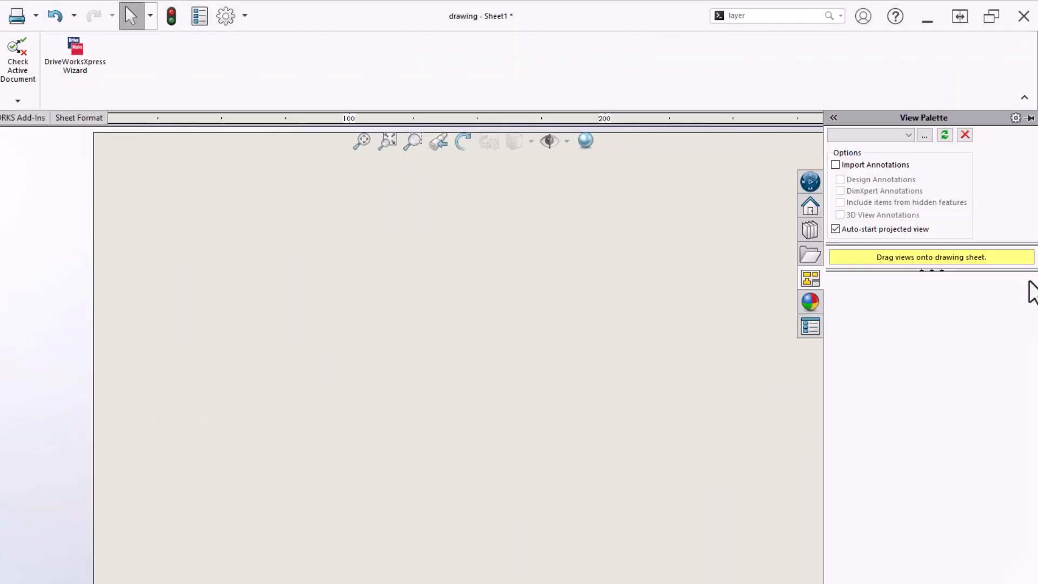
{"action": "left_click", "coordinate": [925, 135]}
{"action": "double_click", "coordinate": [108, 160]}
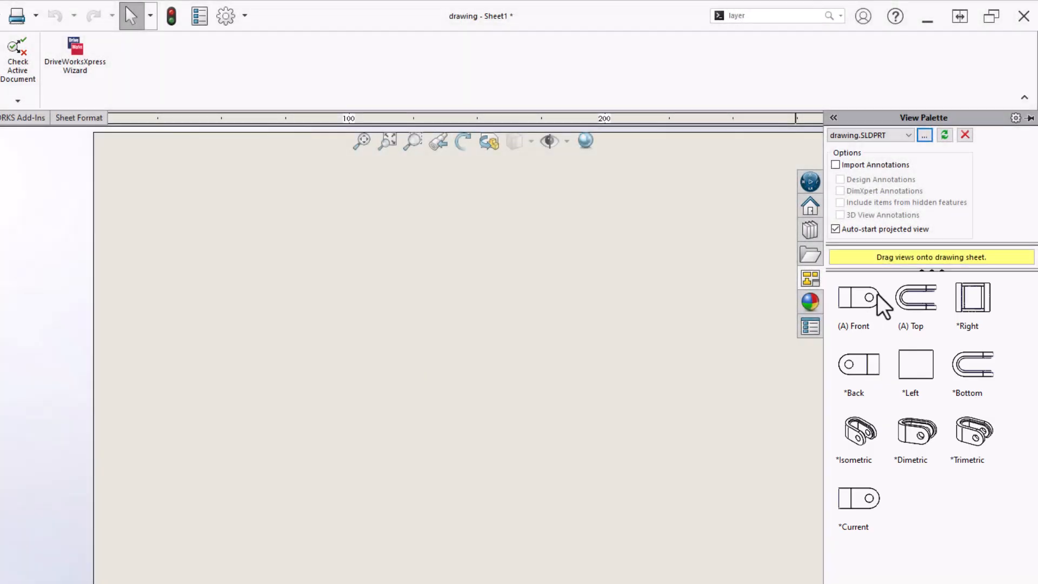
{"action": "left_click", "coordinate": [878, 294]}
{"action": "left_click_drag", "start_coordinate": [878, 294], "coordinate": [288, 269]}
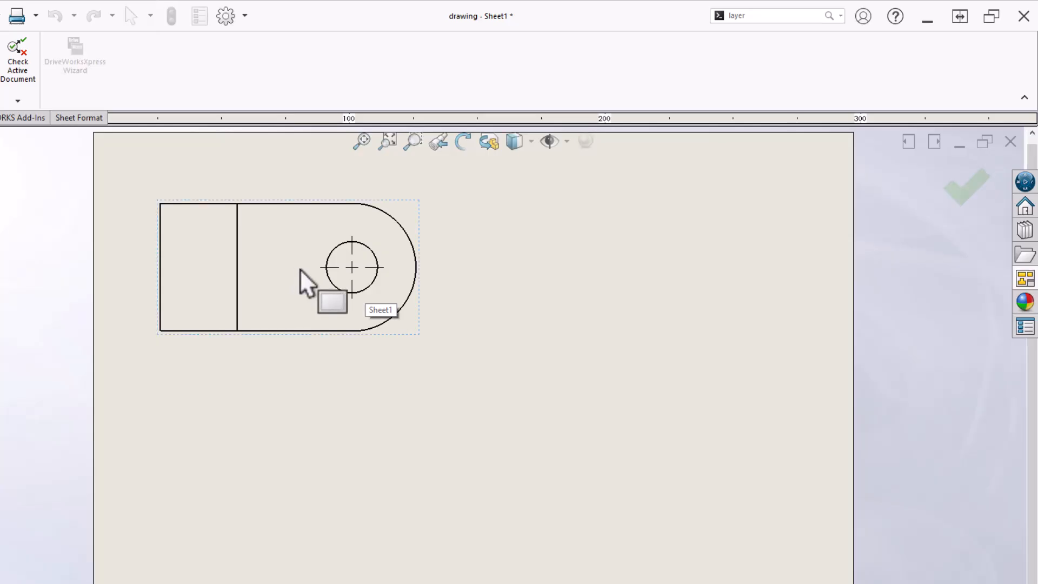
Step: Project a side view to the right of the front view and another view below it
{"action": "left_click", "coordinate": [615, 281]}
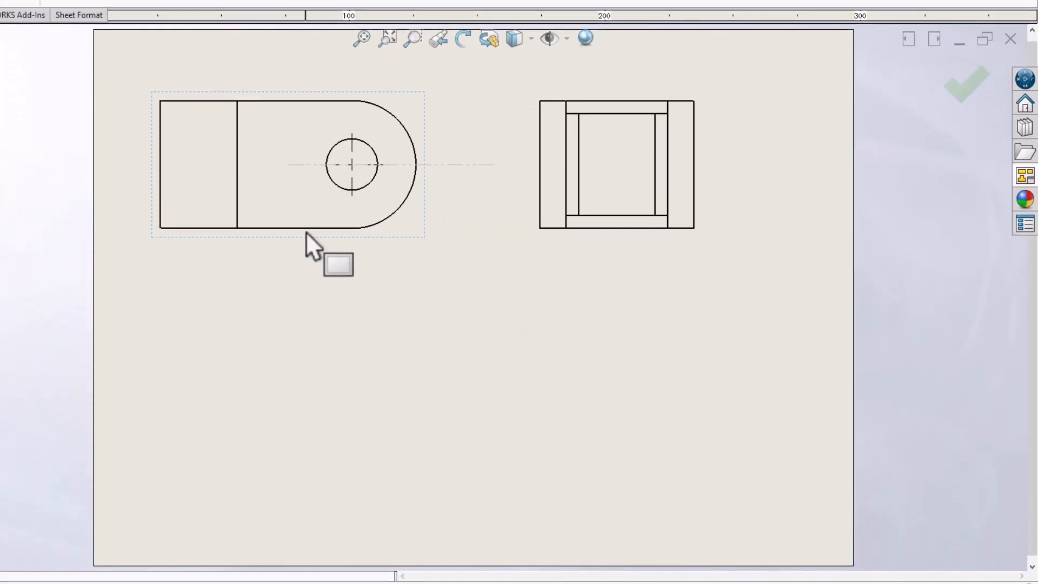
{"action": "left_click", "coordinate": [295, 414]}
{"action": "left_click", "coordinate": [957, 84]}
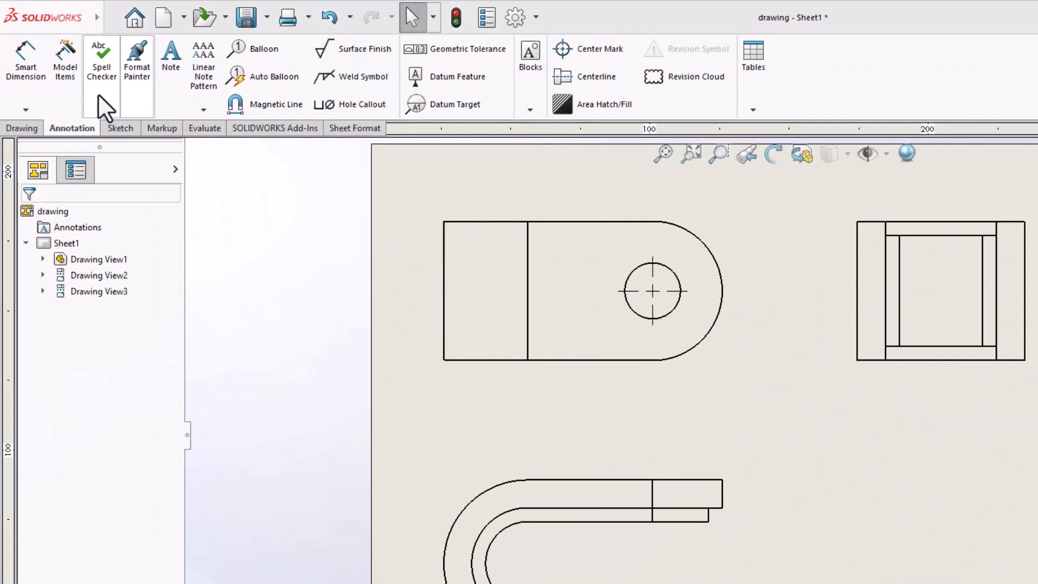
Step: Dimension the front view's overall height and the horizontal distance from its left edge to the hole's centre
{"action": "left_click", "coordinate": [39, 71]}
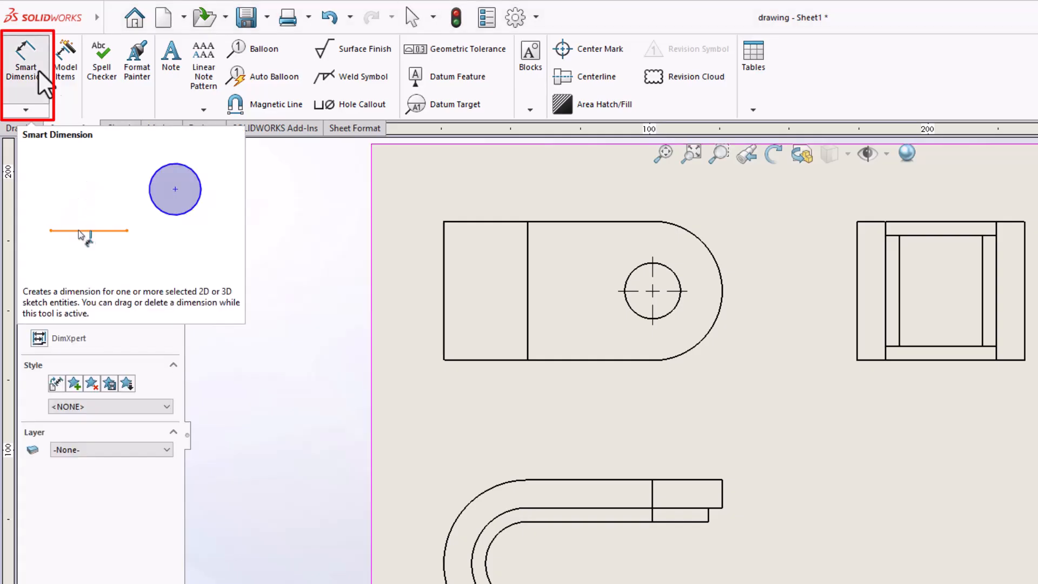
{"action": "left_click", "coordinate": [583, 222]}
{"action": "left_click", "coordinate": [595, 360]}
{"action": "left_click", "coordinate": [770, 309]}
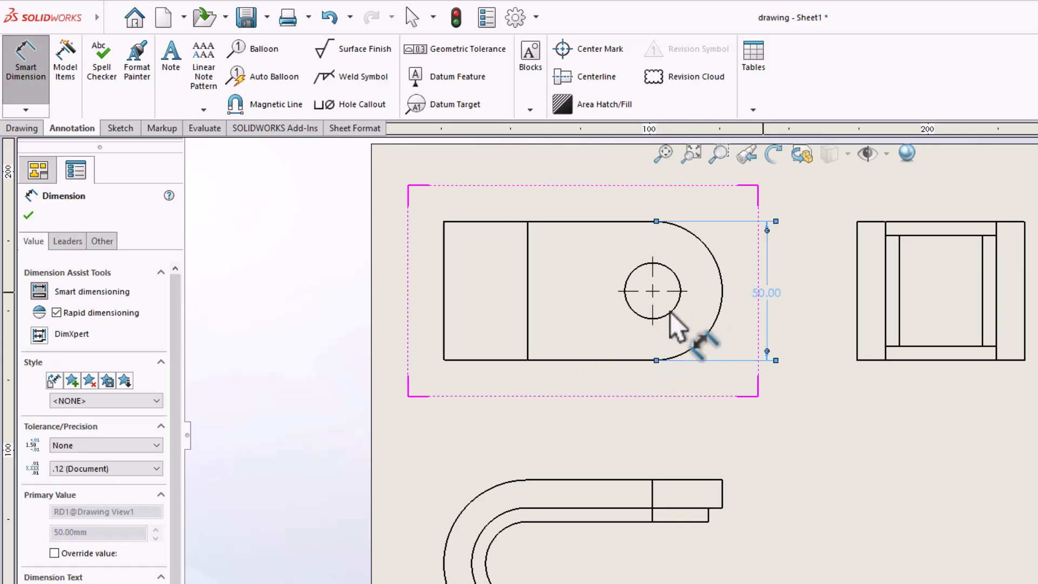
{"action": "left_click", "coordinate": [444, 278]}
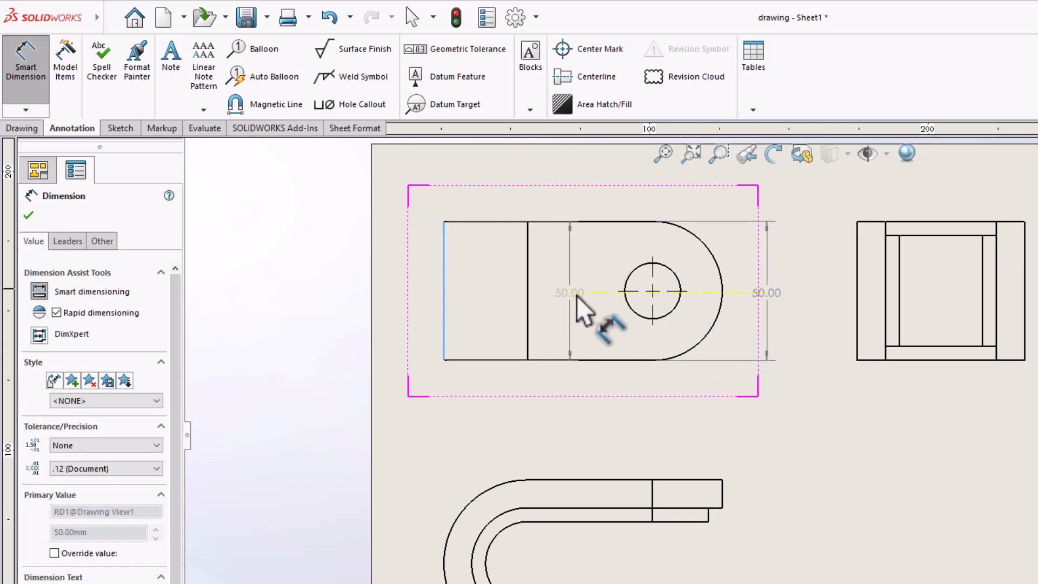
{"action": "left_click", "coordinate": [629, 282]}
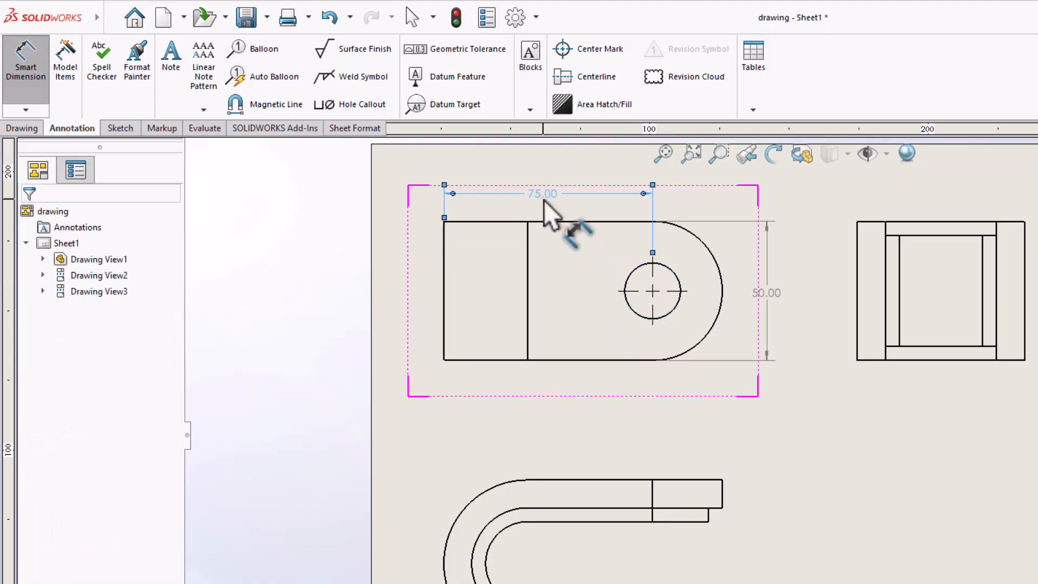
{"action": "left_click", "coordinate": [544, 200]}
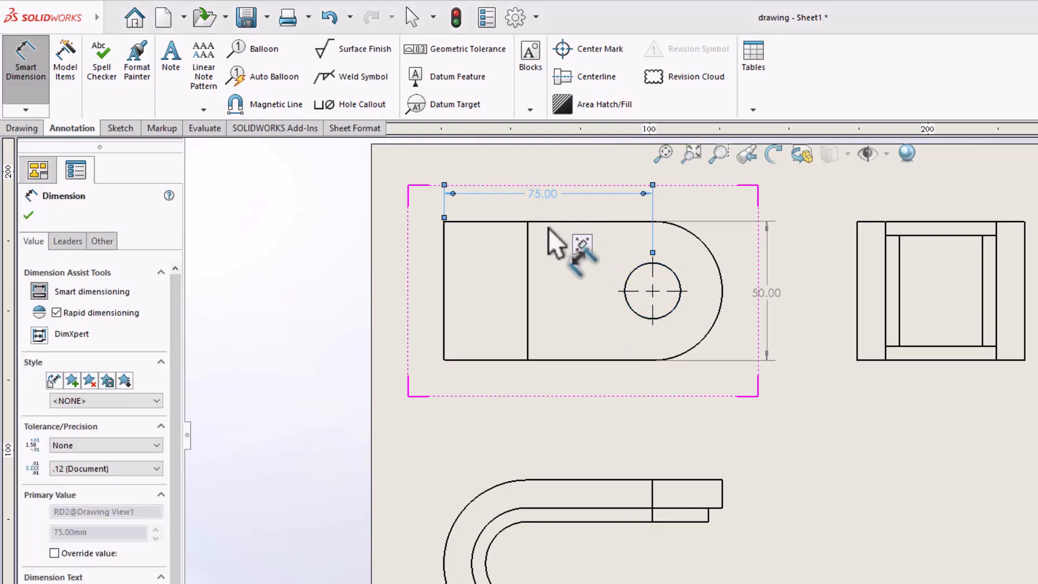
Step: Dimension the hole's diameter in the front view and append "Thru." to the dimension text
{"action": "left_click", "coordinate": [637, 313]}
{"action": "left_click", "coordinate": [537, 388]}
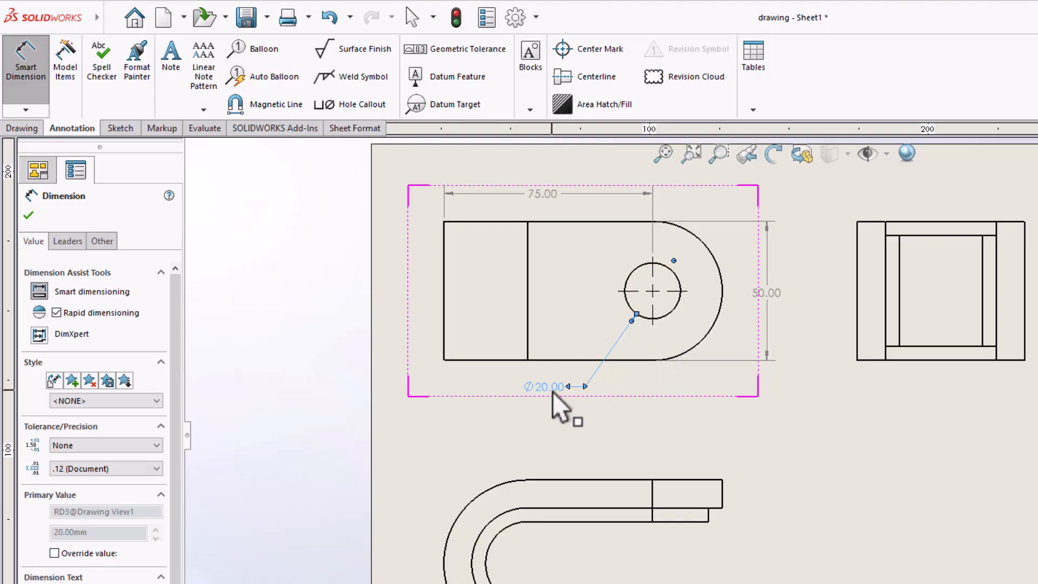
{"action": "left_click", "coordinate": [553, 189]}
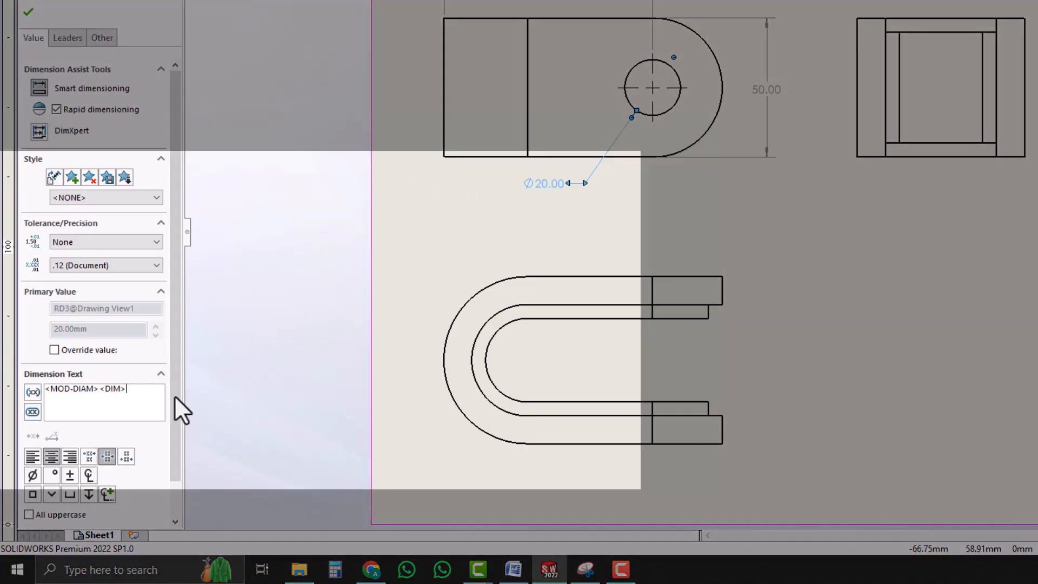
{"action": "type", "text": "Thru"}
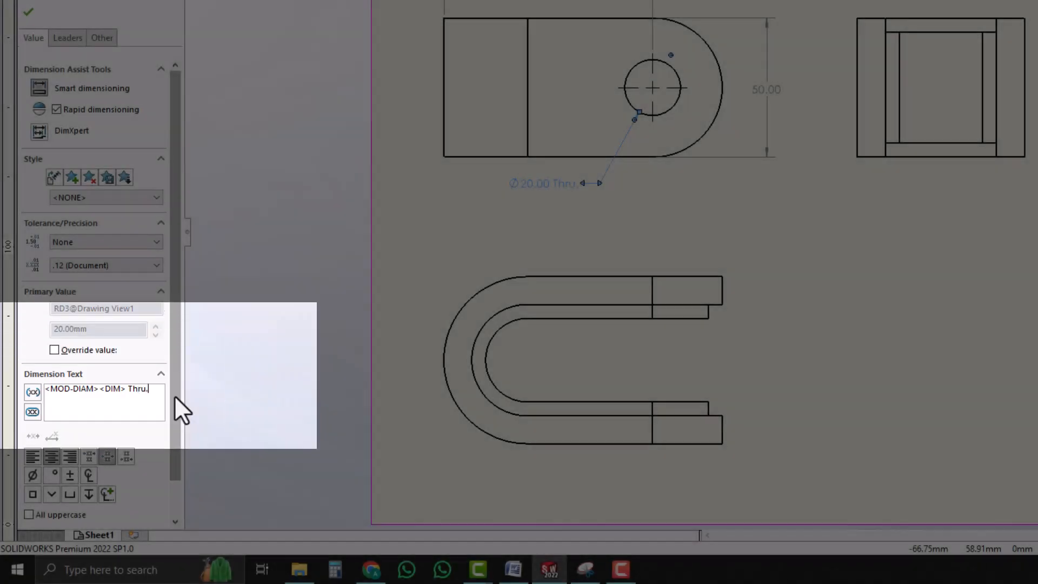
{"action": "type", "text": "."}
{"action": "key", "text": "Escape"}
Step: Extend the horizontal line of the hole's center mark past the right and left edges of the front view
{"action": "left_click", "coordinate": [687, 88]}
{"action": "left_click_drag", "start_coordinate": [566, 189], "coordinate": [625, 190]}
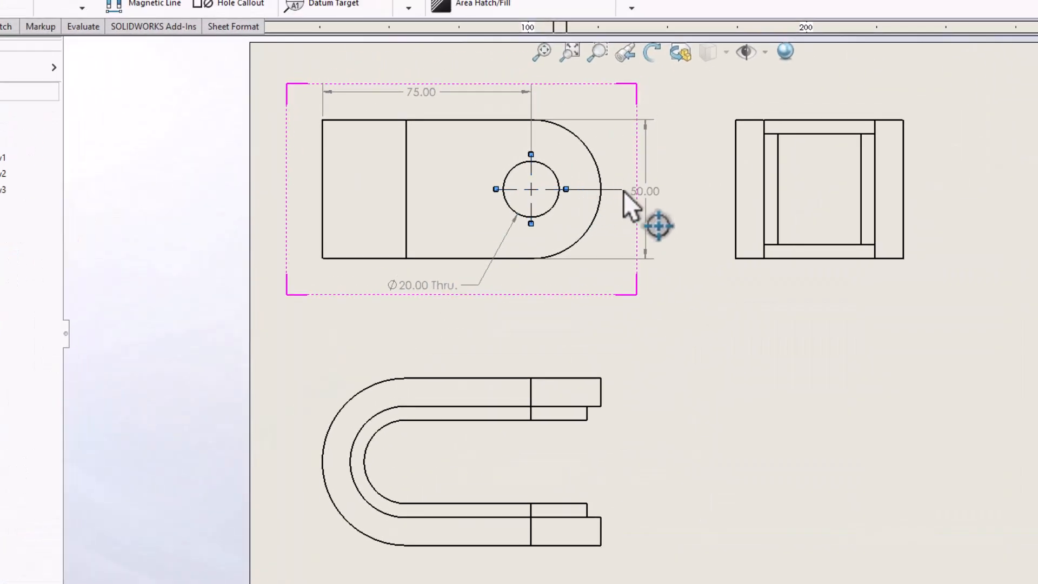
{"action": "left_click_drag", "start_coordinate": [361, 193], "coordinate": [299, 190]}
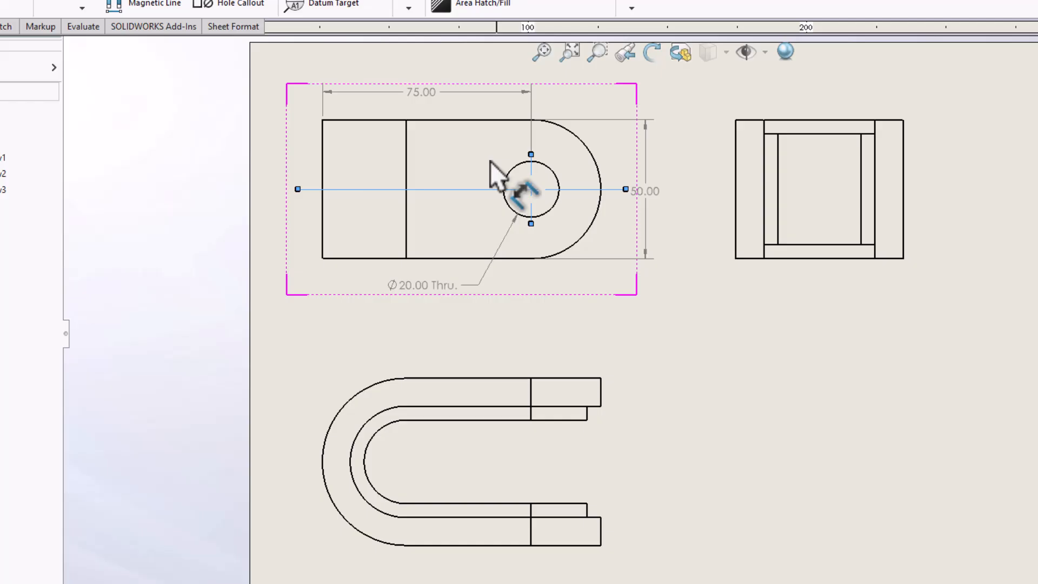
Step: Extend the vertical line of the hole's center mark past the upper and lower edges of the front view
{"action": "left_click_drag", "start_coordinate": [531, 155], "coordinate": [532, 112]}
{"action": "left_click_drag", "start_coordinate": [533, 224], "coordinate": [532, 269]}
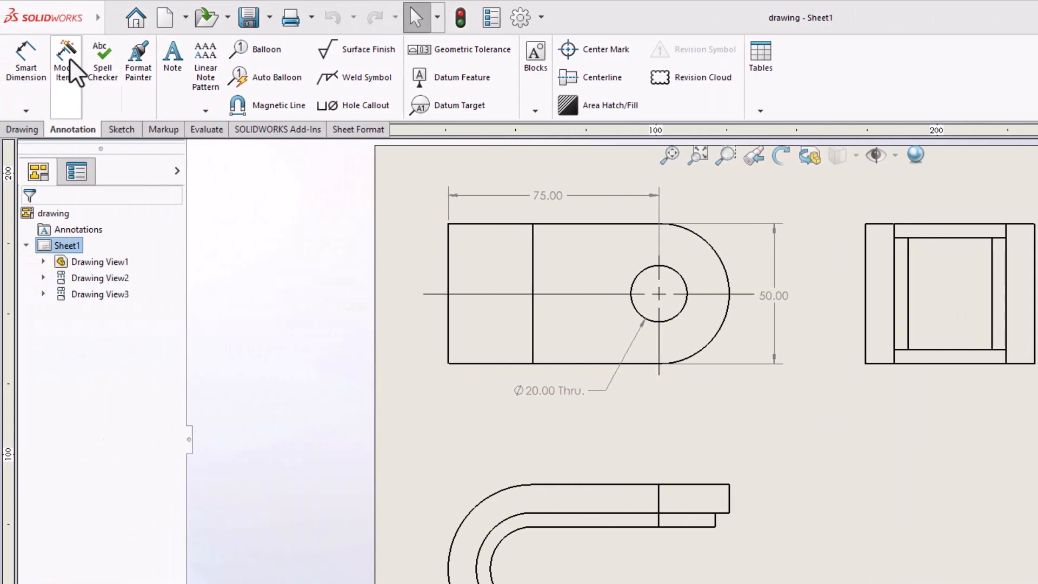
Step: Dimension the side view's overall width and add a diameter dimension for its inner recess, placed outside the view
{"action": "left_click", "coordinate": [28, 53]}
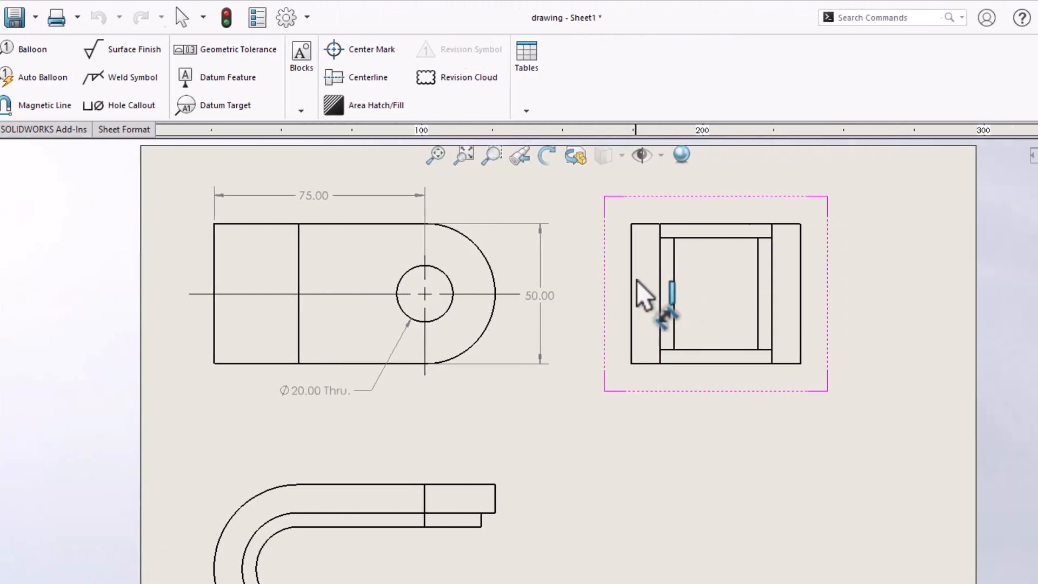
{"action": "left_click", "coordinate": [491, 280]}
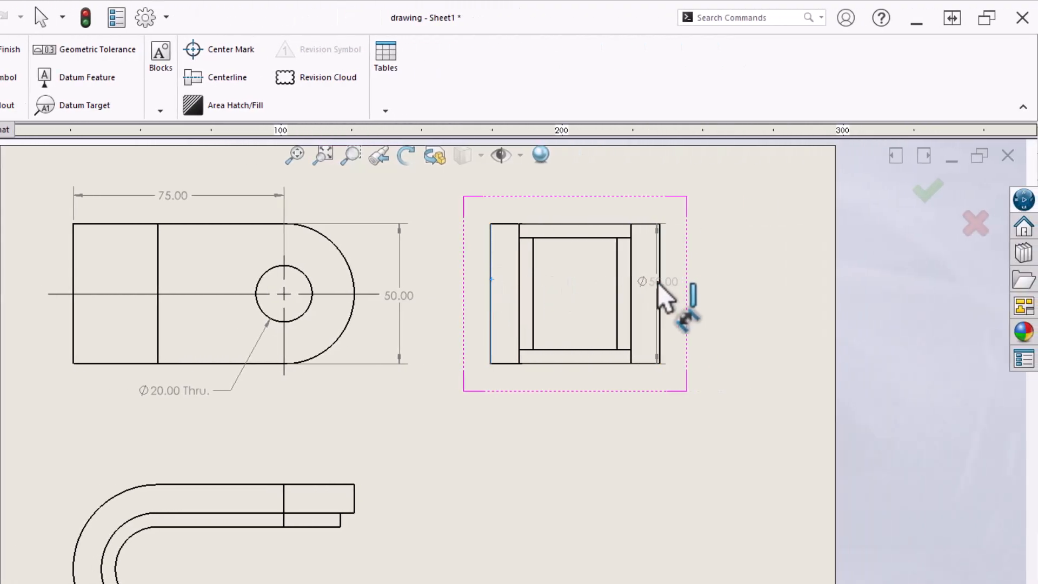
{"action": "left_click", "coordinate": [660, 282]}
{"action": "left_click", "coordinate": [563, 197]}
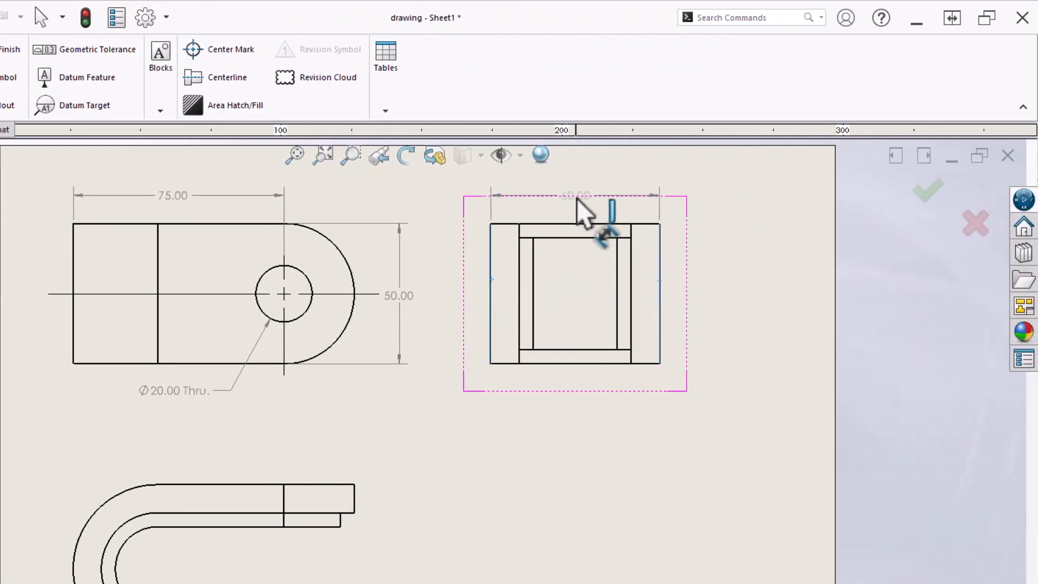
{"action": "key", "text": "Escape"}
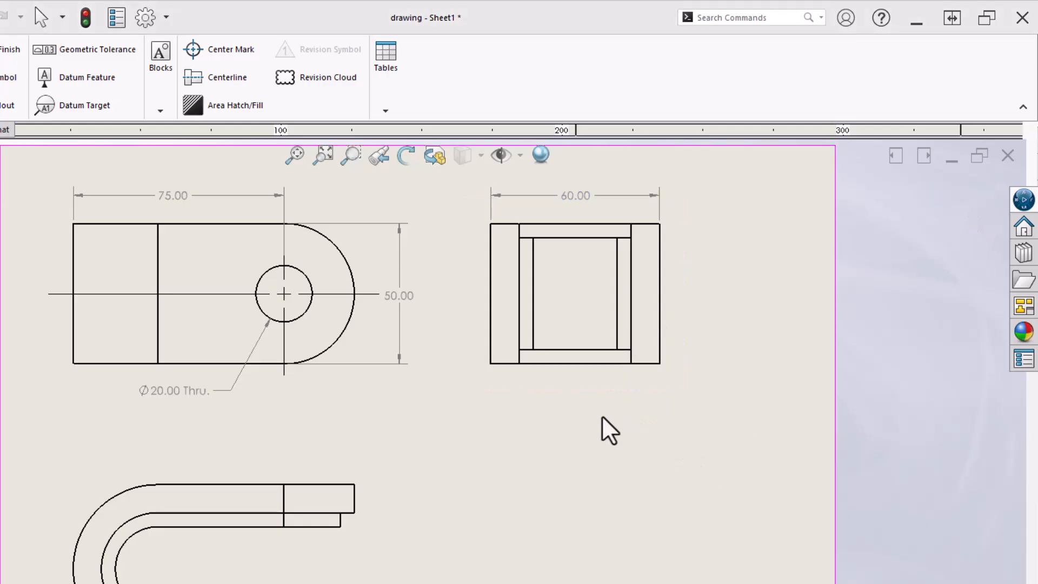
{"action": "left_click", "coordinate": [617, 300]}
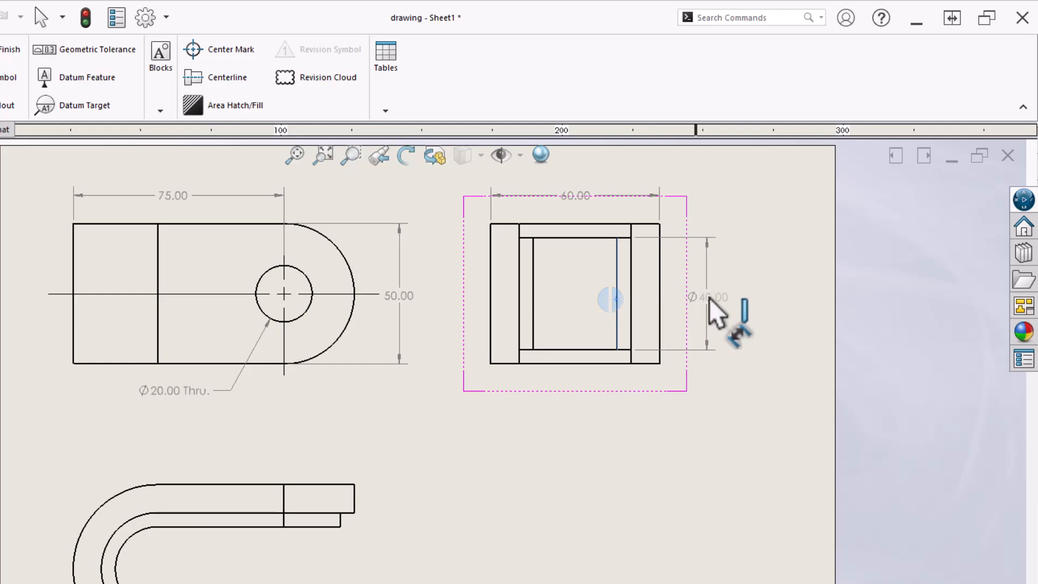
{"action": "left_click", "coordinate": [718, 297]}
{"action": "left_click", "coordinate": [718, 449]}
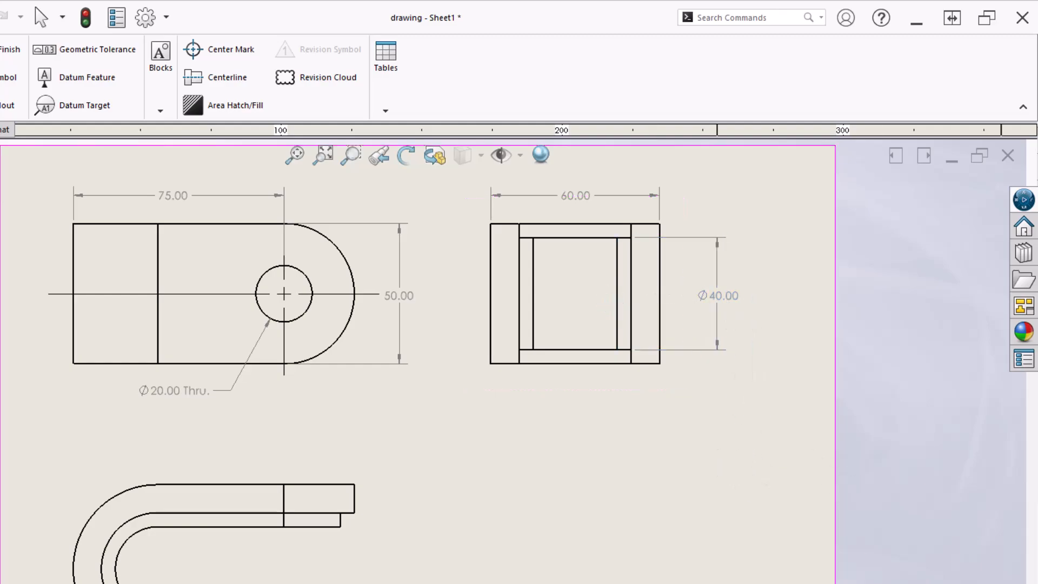
Step: Add a vertical centerline between the recess's inner edges and a horizontal centerline between the side view's upper and lower edges
{"action": "left_click", "coordinate": [236, 77]}
{"action": "left_click", "coordinate": [535, 292]}
{"action": "left_click", "coordinate": [616, 292]}
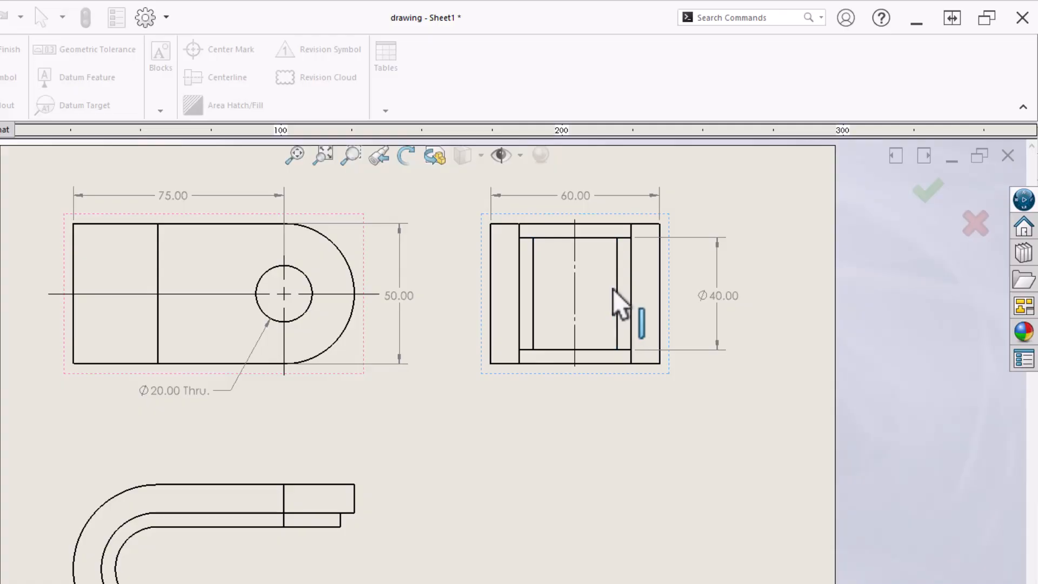
{"action": "left_click", "coordinate": [547, 225]}
{"action": "left_click", "coordinate": [556, 363]}
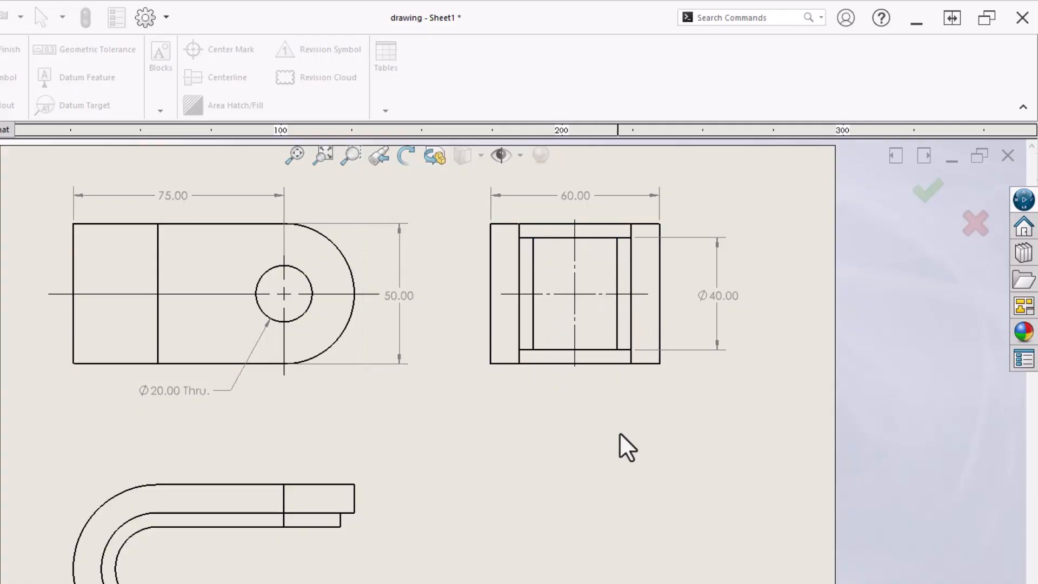
Step: Extend the side view's horizontal centerline past both outer vertical edges and finish the centerlines
{"action": "left_click_drag", "start_coordinate": [646, 294], "coordinate": [687, 294]}
{"action": "left_click_drag", "start_coordinate": [503, 294], "coordinate": [474, 295]}
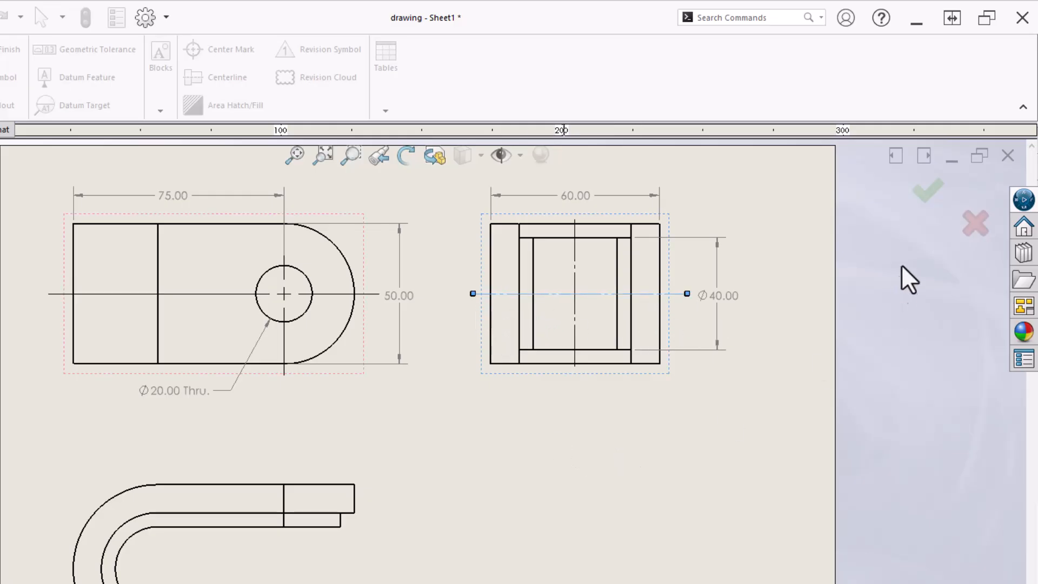
{"action": "left_click", "coordinate": [930, 190]}
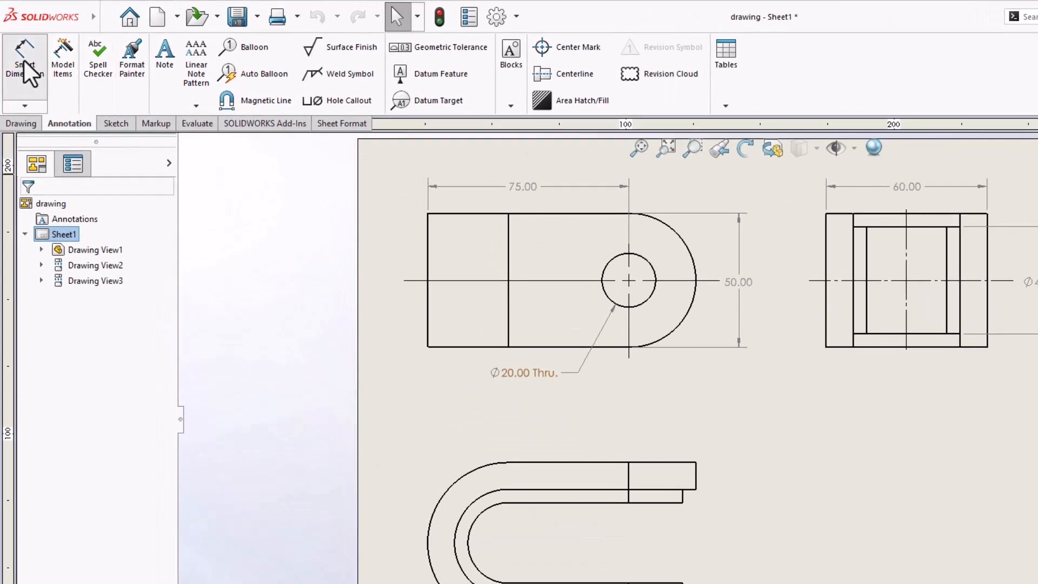
Step: Dimension the inner gap between the two legs and the horizontal offset at the upper leg's end in the U-shaped view
{"action": "left_click", "coordinate": [19, 44]}
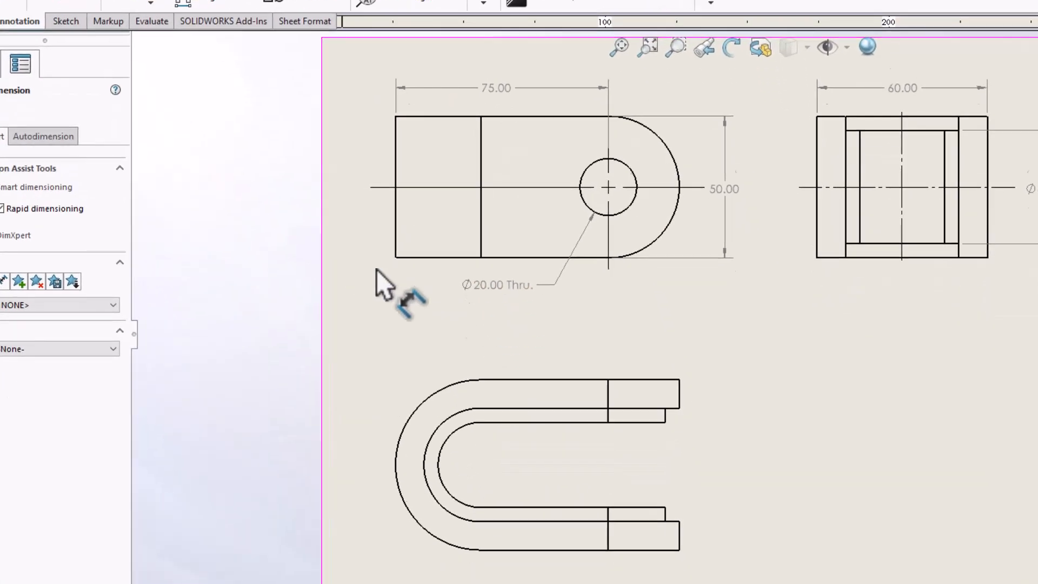
{"action": "left_click", "coordinate": [624, 434]}
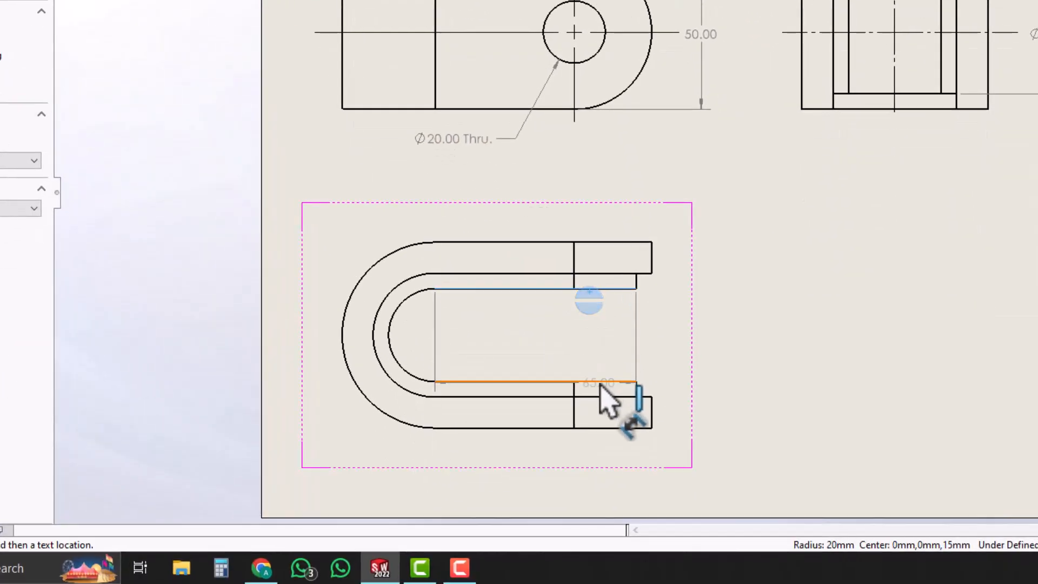
{"action": "left_click", "coordinate": [601, 383]}
{"action": "left_click", "coordinate": [703, 343]}
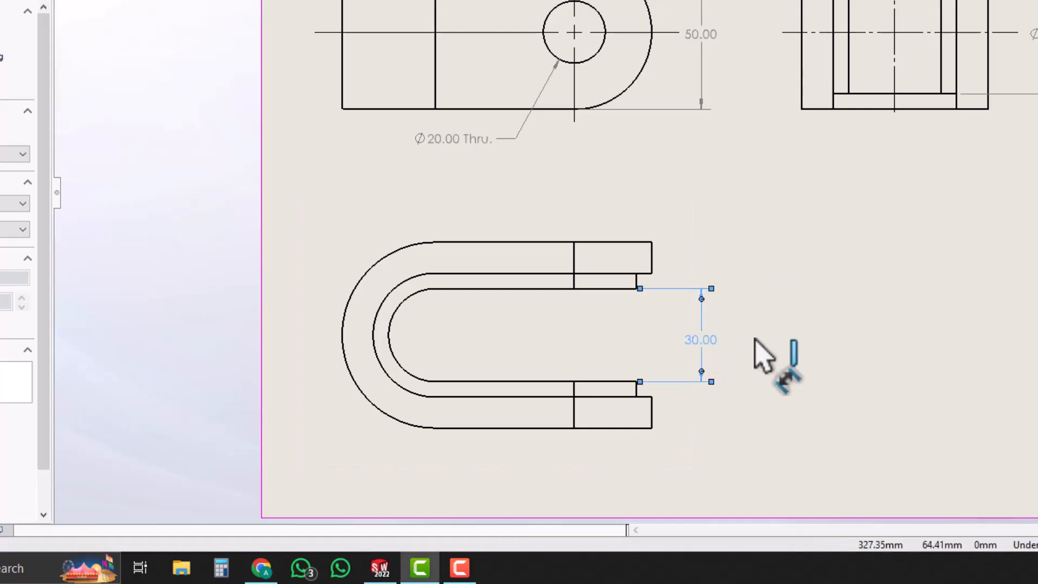
{"action": "left_click", "coordinate": [639, 283]}
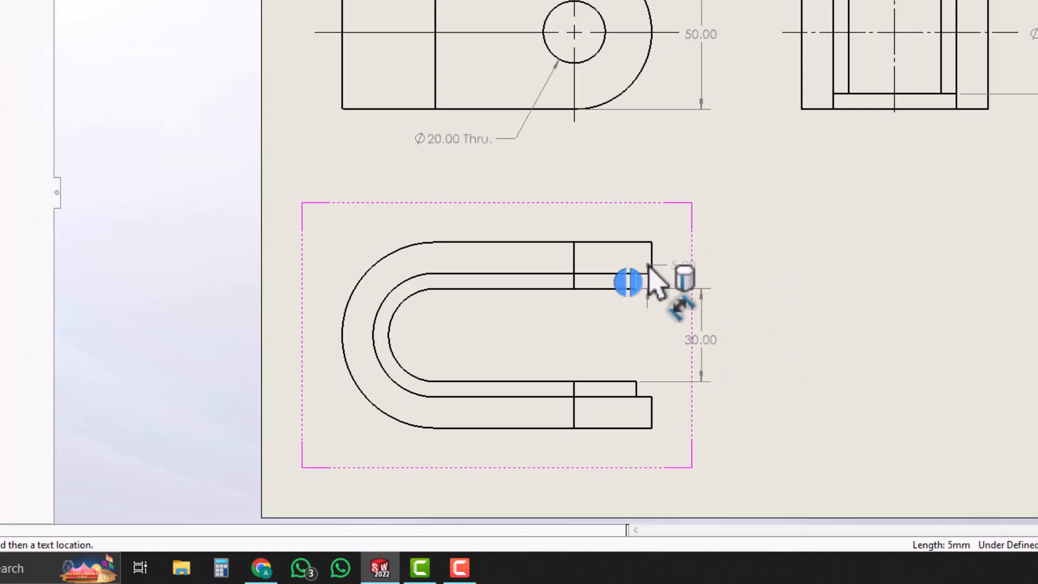
{"action": "left_click", "coordinate": [653, 248]}
{"action": "left_click", "coordinate": [709, 195]}
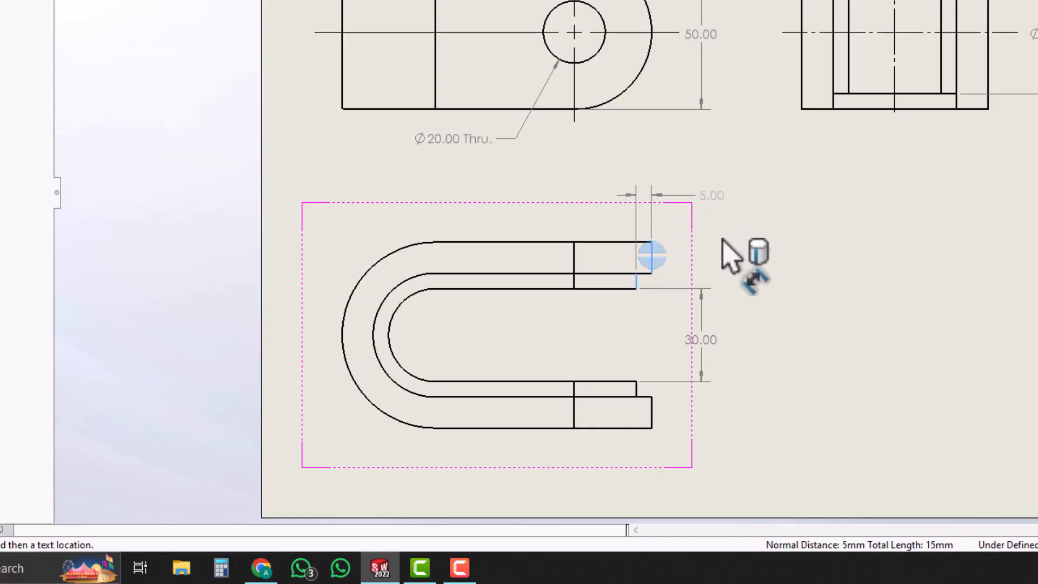
{"action": "left_click", "coordinate": [773, 307]}
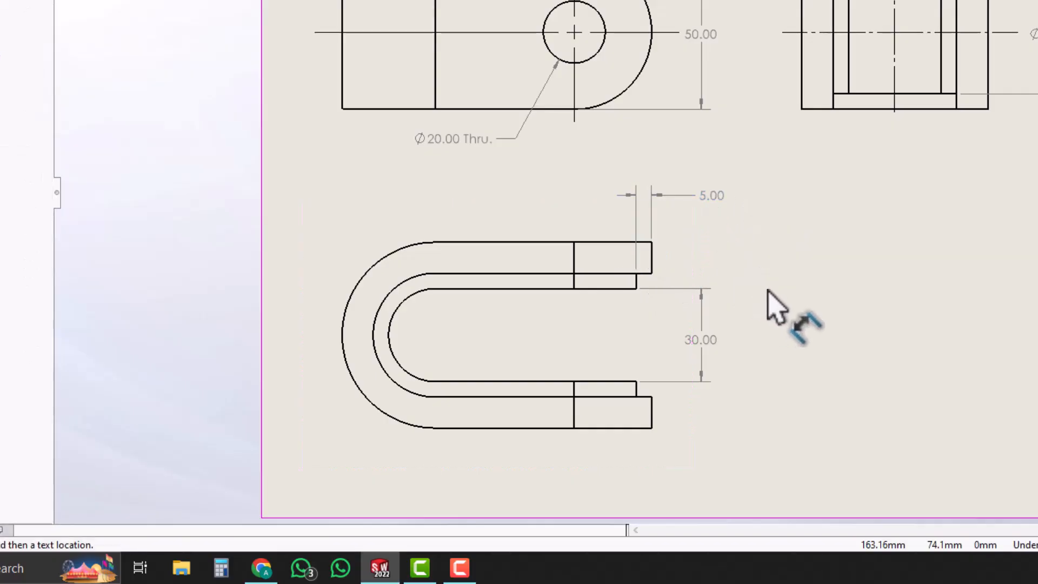
Step: Prefix the text of the leg-end offset dimension with "2X"
{"action": "left_click", "coordinate": [711, 197]}
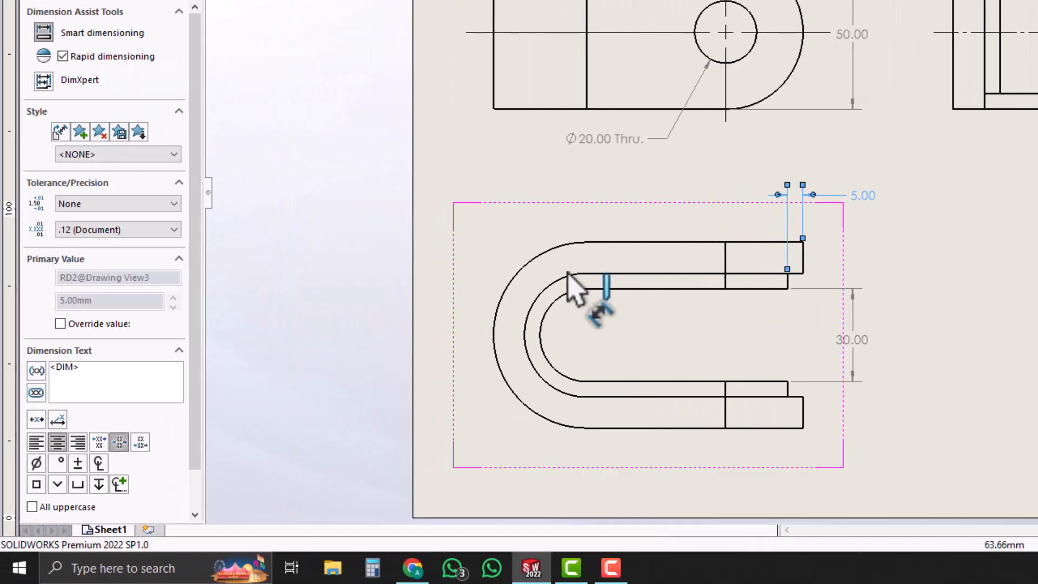
{"action": "left_click", "coordinate": [101, 372]}
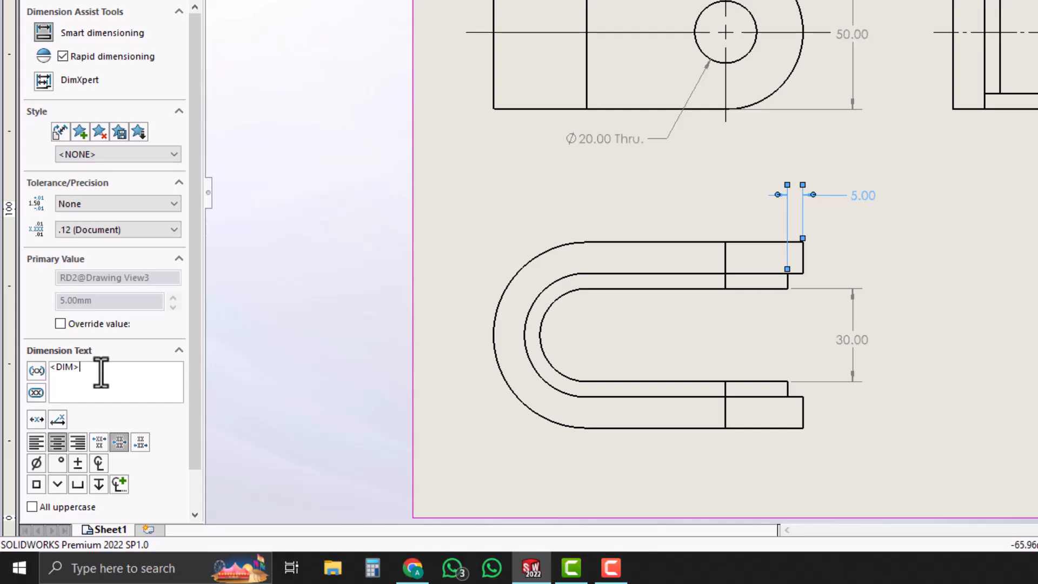
{"action": "key", "text": "Home"}
{"action": "type", "text": "2X"}
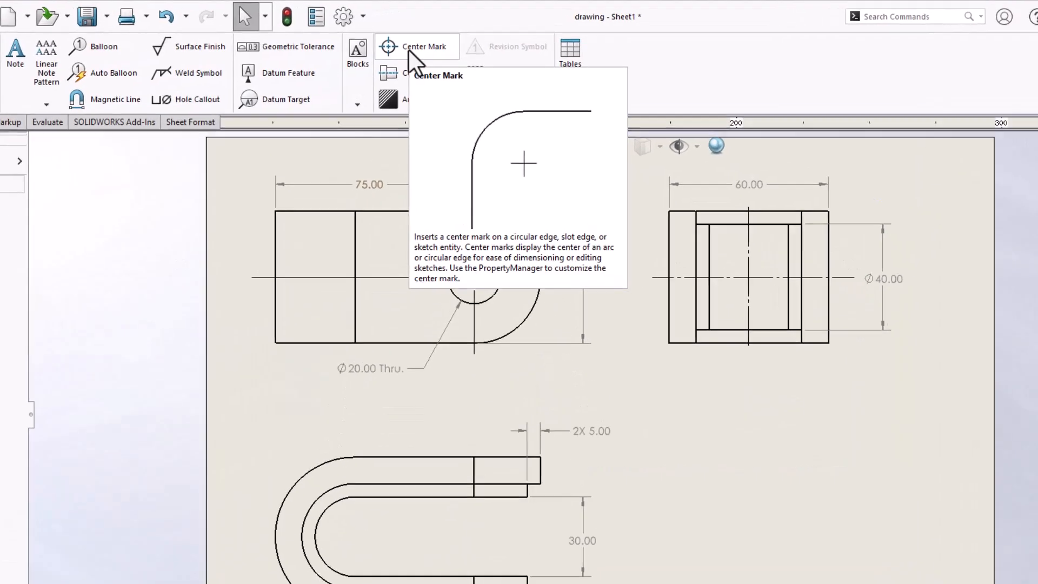
Step: Add a center mark to the arcs of the U-shaped view and extend its lines past the view's outline
{"action": "left_click", "coordinate": [429, 41]}
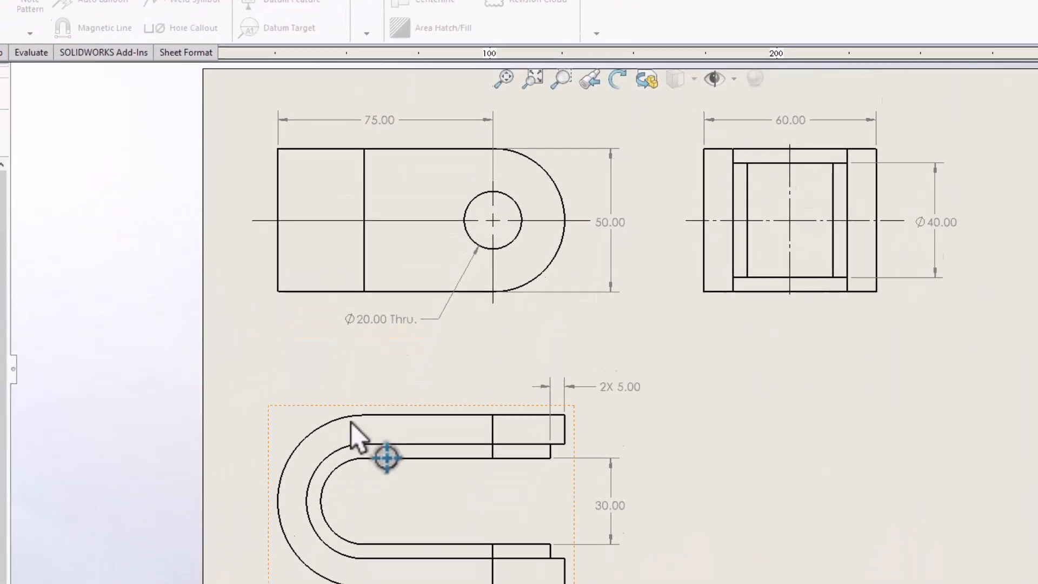
{"action": "left_click", "coordinate": [334, 481]}
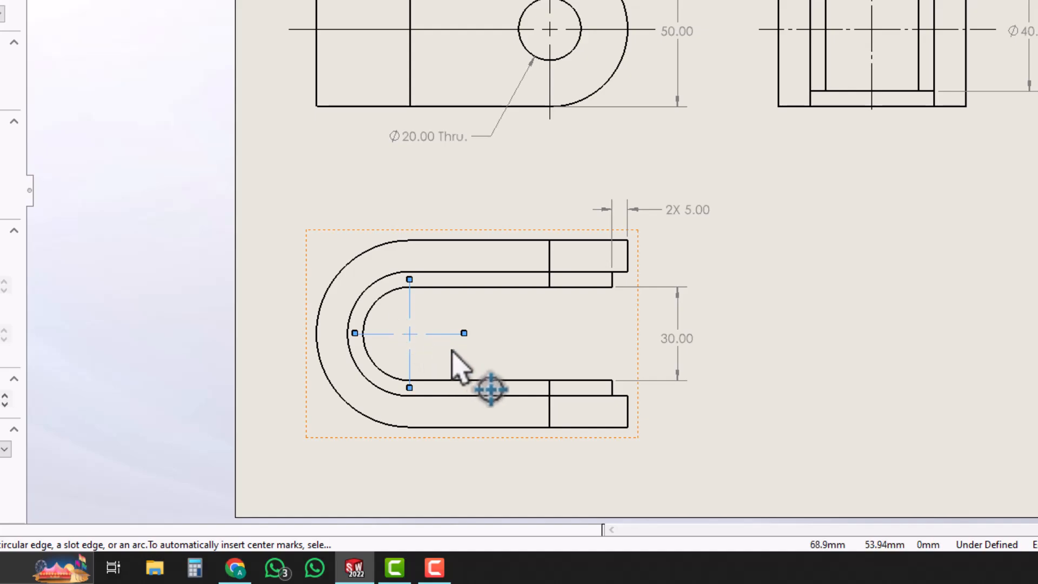
{"action": "left_click_drag", "start_coordinate": [464, 333], "coordinate": [642, 333]}
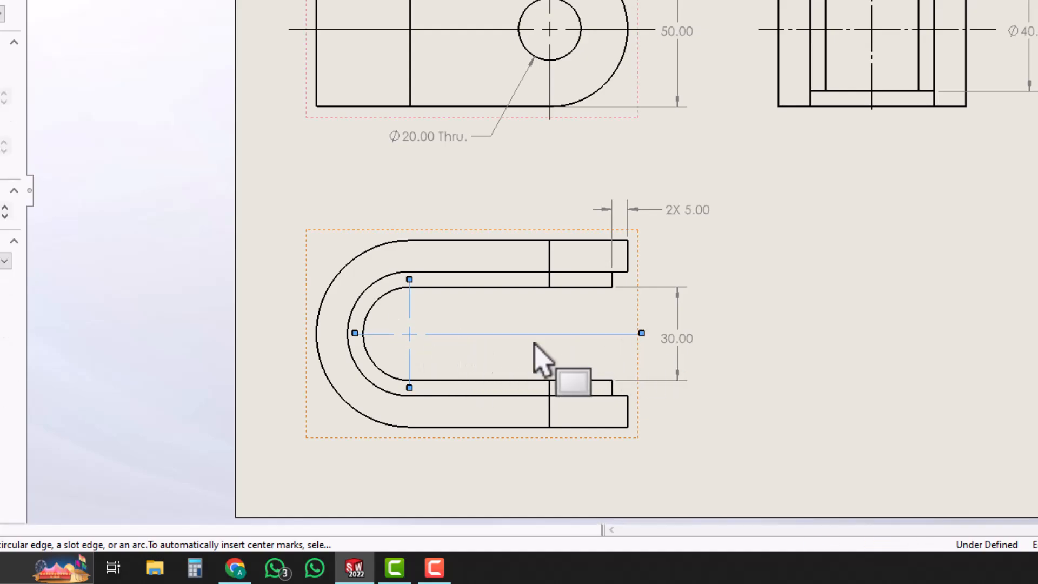
{"action": "left_click_drag", "start_coordinate": [354, 333], "coordinate": [291, 333]}
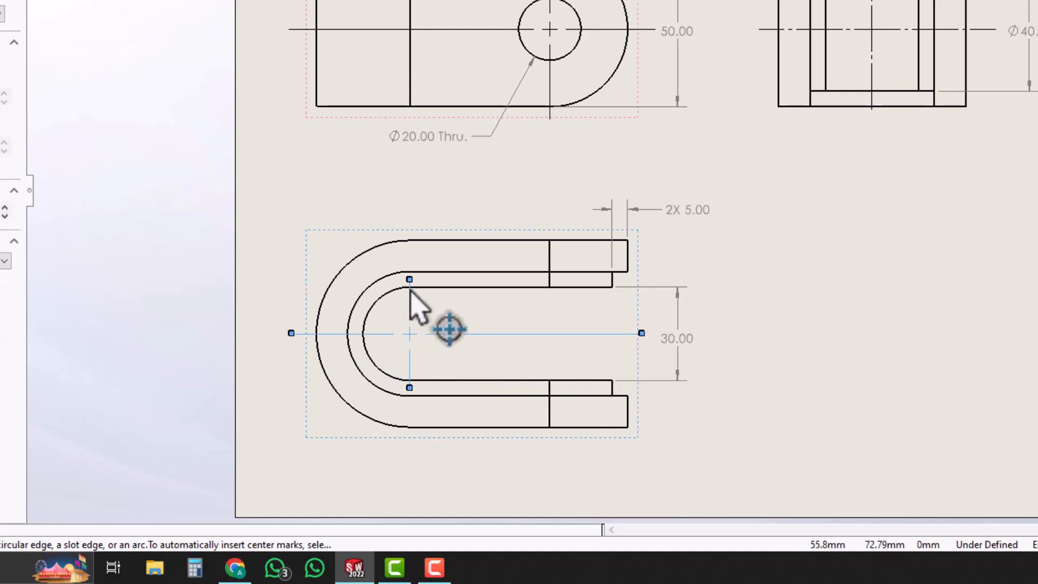
{"action": "left_click_drag", "start_coordinate": [410, 280], "coordinate": [410, 211]}
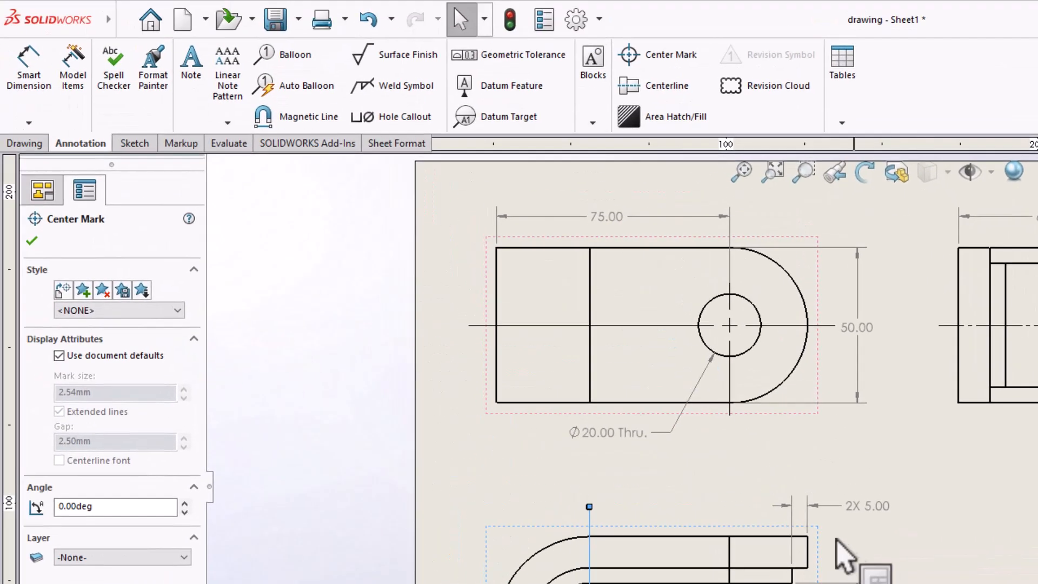
Step: Dimension the overall height between the outer edges of the two legs in the U-shaped view
{"action": "left_click", "coordinate": [32, 76]}
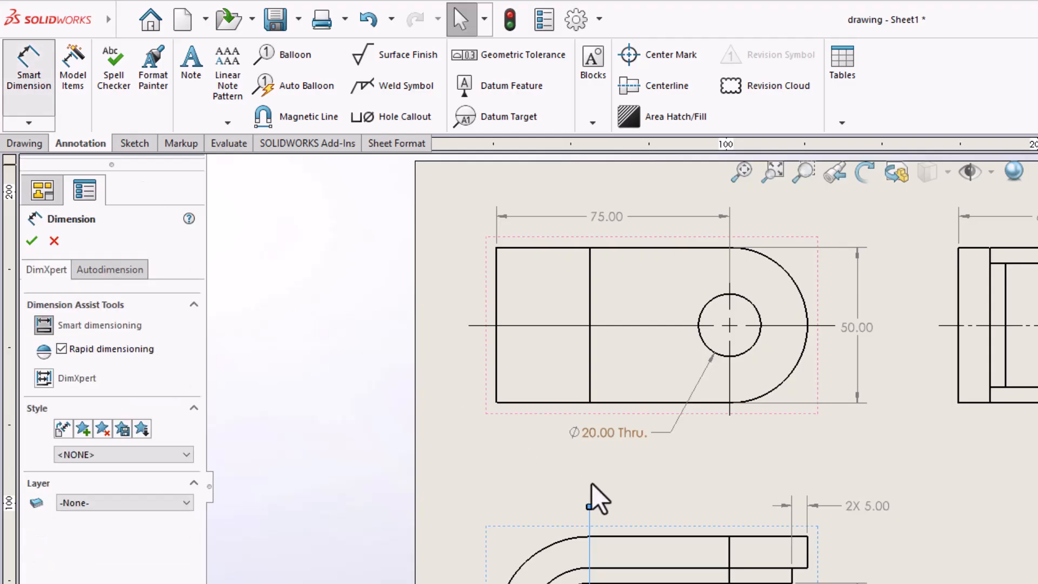
{"action": "left_click", "coordinate": [766, 535]}
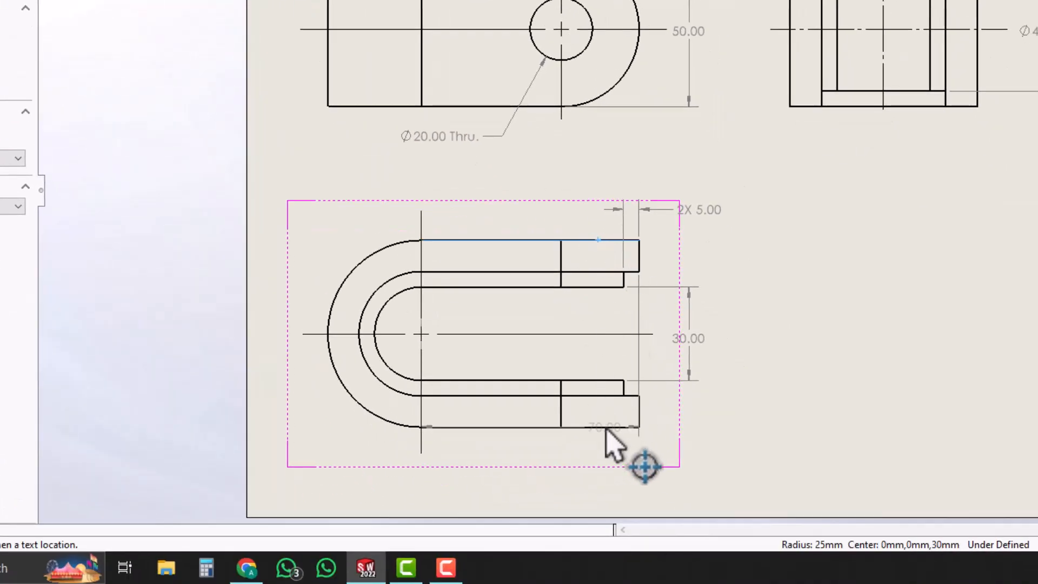
{"action": "left_click", "coordinate": [607, 427]}
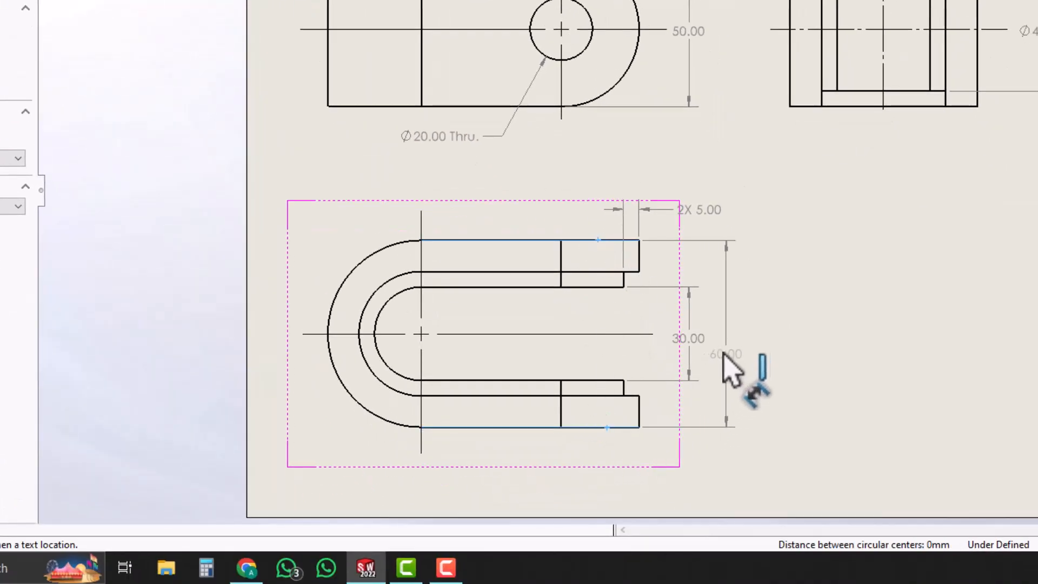
{"action": "left_click", "coordinate": [733, 350]}
{"action": "left_click", "coordinate": [859, 341]}
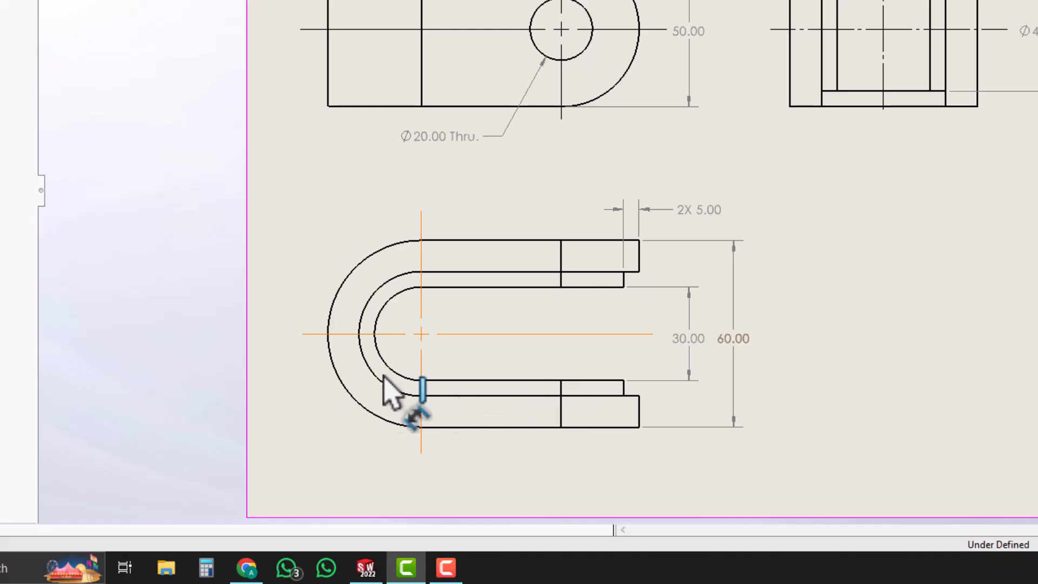
Step: Dimension the outer arc's radius in the U-shaped view and run its leader through to the arc's centre
{"action": "left_click", "coordinate": [336, 378]}
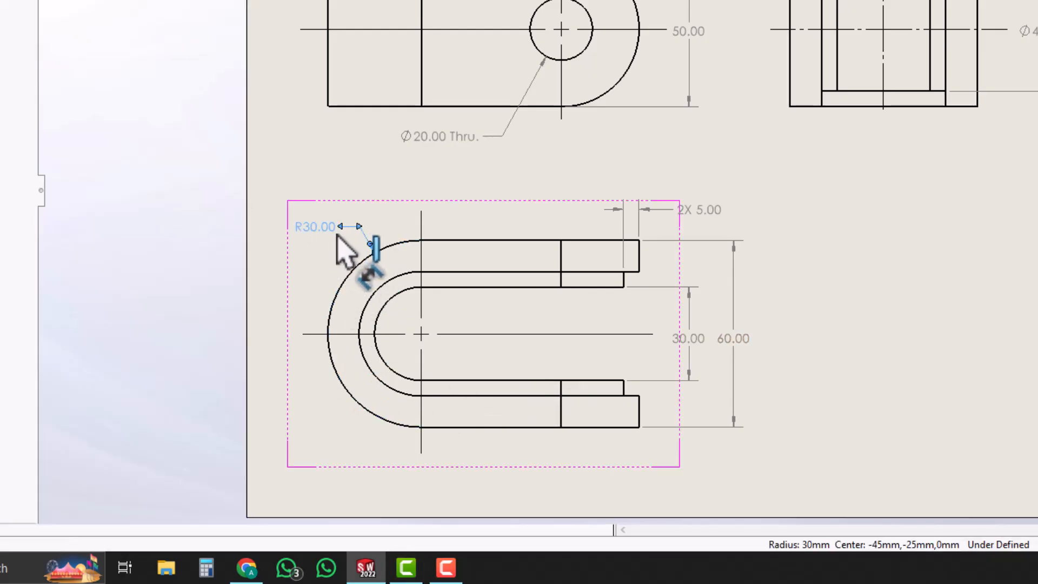
{"action": "scroll", "coordinate": [368, 249], "scroll_direction": "up", "scroll_amount": 3}
{"action": "scroll", "coordinate": [589, 208], "scroll_direction": "down", "scroll_amount": 2}
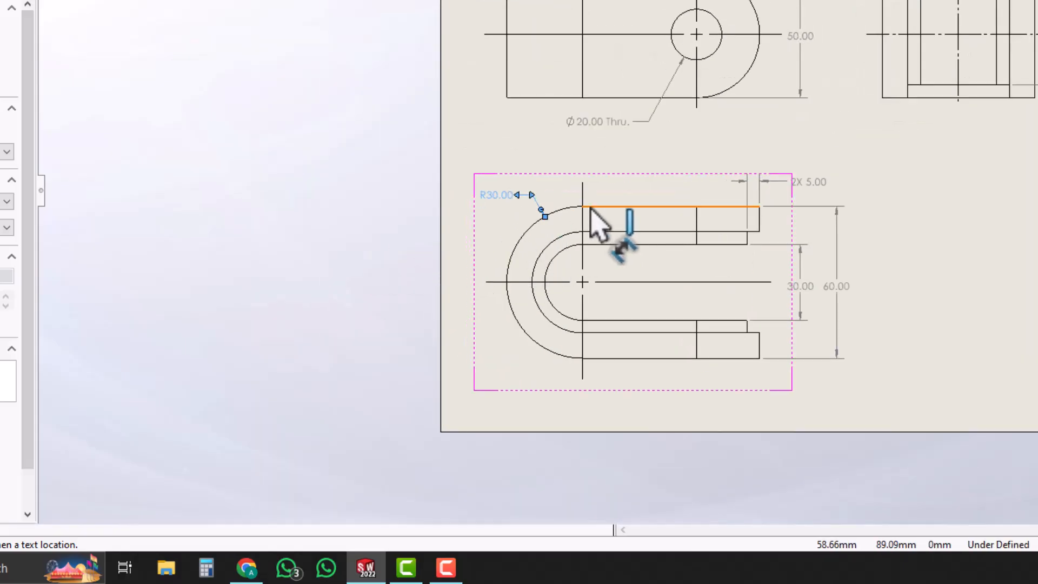
{"action": "scroll", "coordinate": [597, 224], "scroll_direction": "down", "scroll_amount": 4}
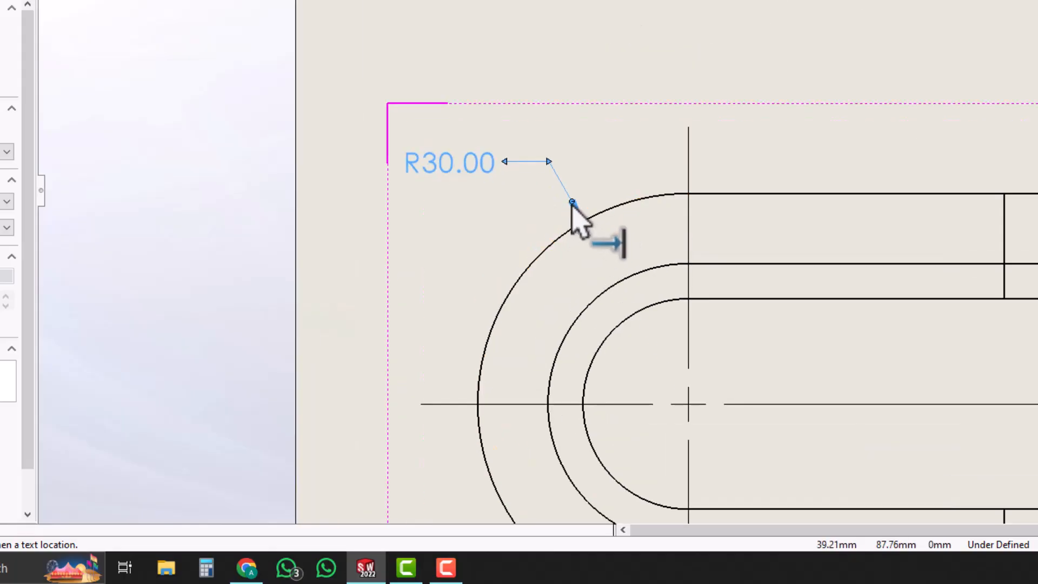
{"action": "left_click", "coordinate": [700, 164]}
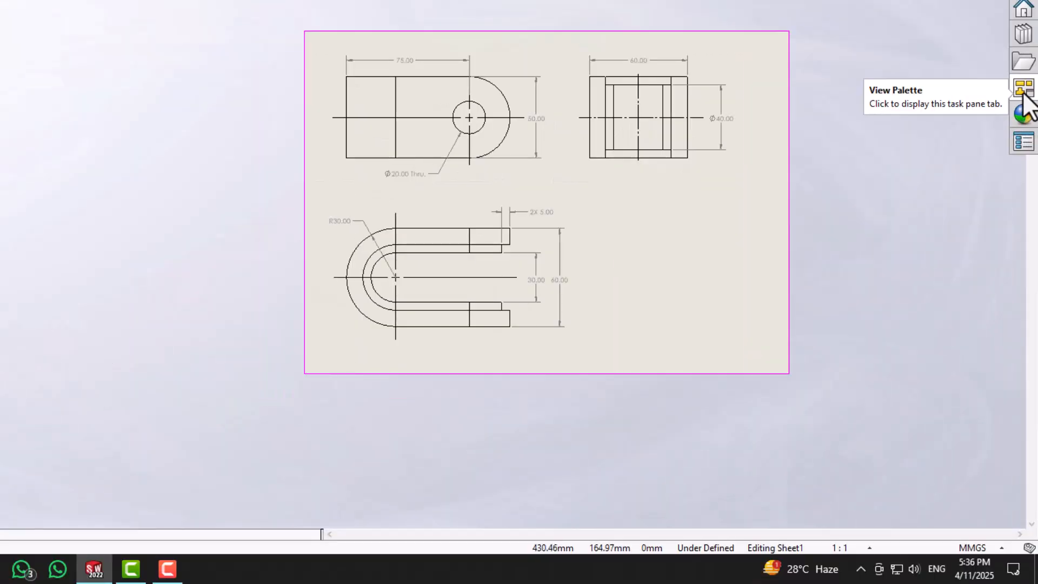
Step: Place an isometric view of the part in the empty area below the side view
{"action": "left_click", "coordinate": [1023, 96]}
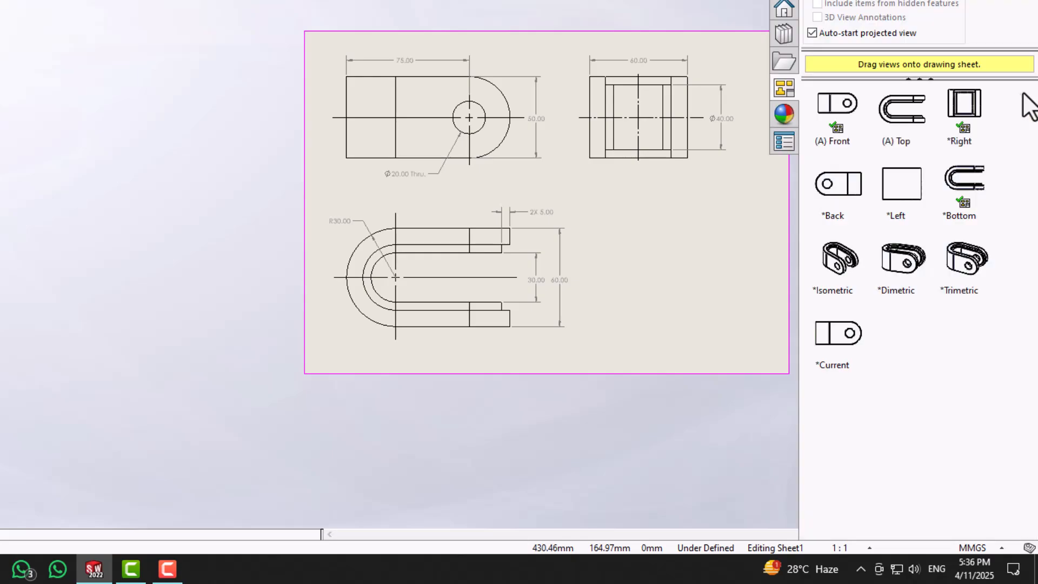
{"action": "left_click_drag", "start_coordinate": [844, 257], "coordinate": [681, 272]}
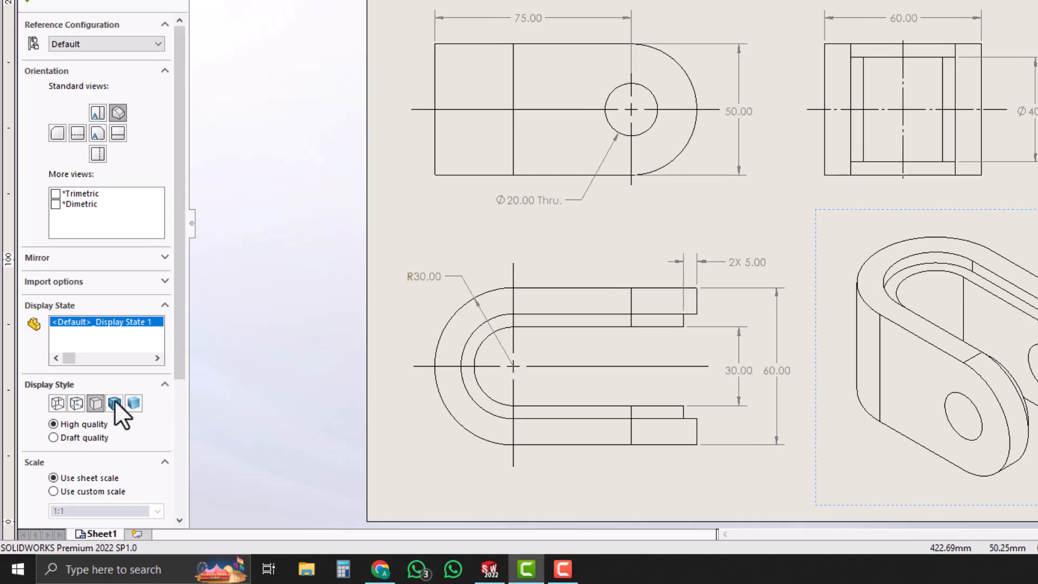
Step: Set the isometric view's display style to Shaded With Edges
{"action": "left_click", "coordinate": [114, 402]}
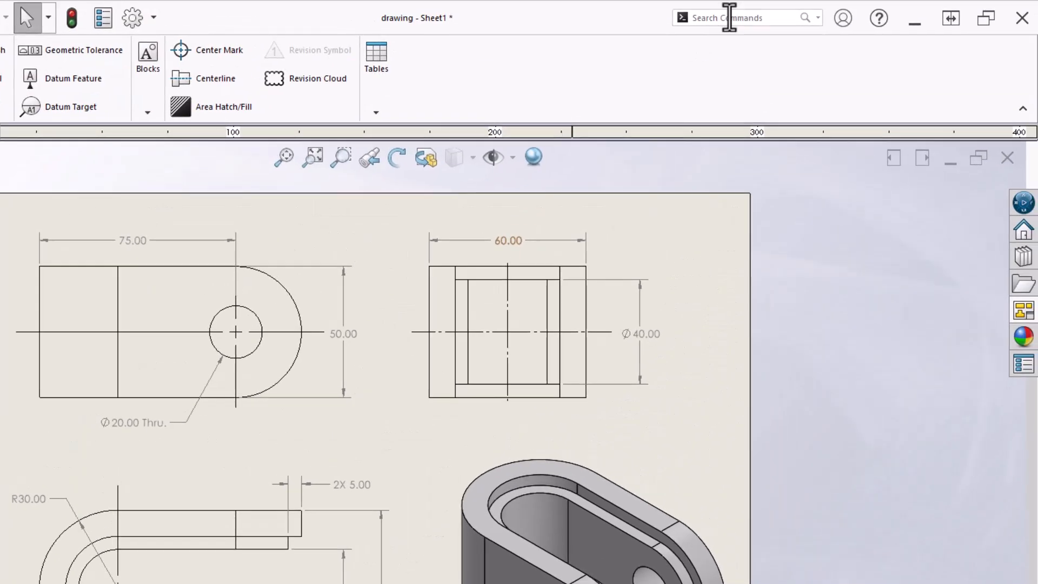
Step: Find the layer settings through the command search and create a layer named Dimension Dark
{"action": "left_click", "coordinate": [729, 18]}
{"action": "type", "text": "layer"}
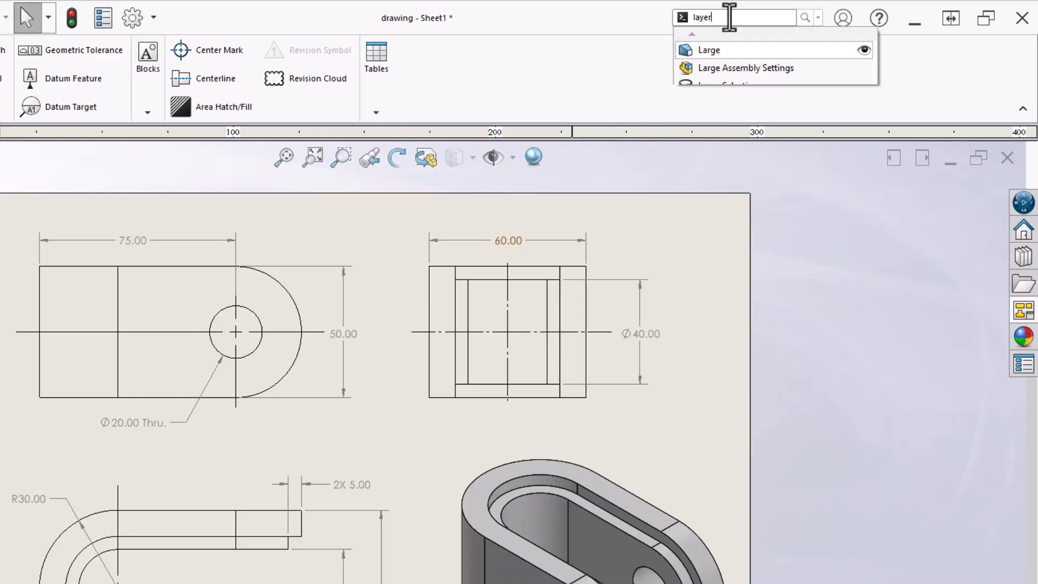
{"action": "left_click", "coordinate": [732, 37]}
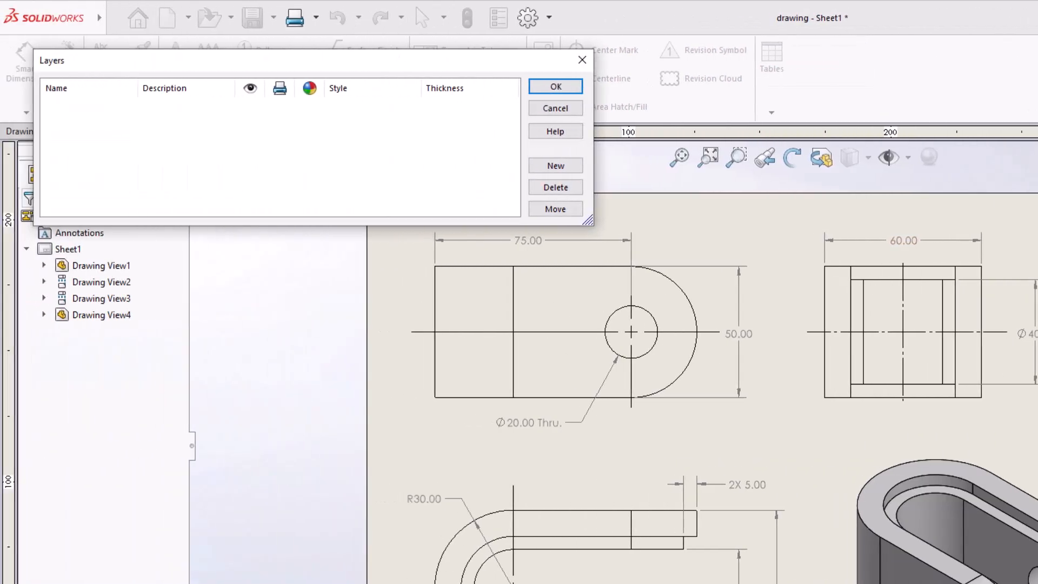
{"action": "left_click", "coordinate": [571, 162]}
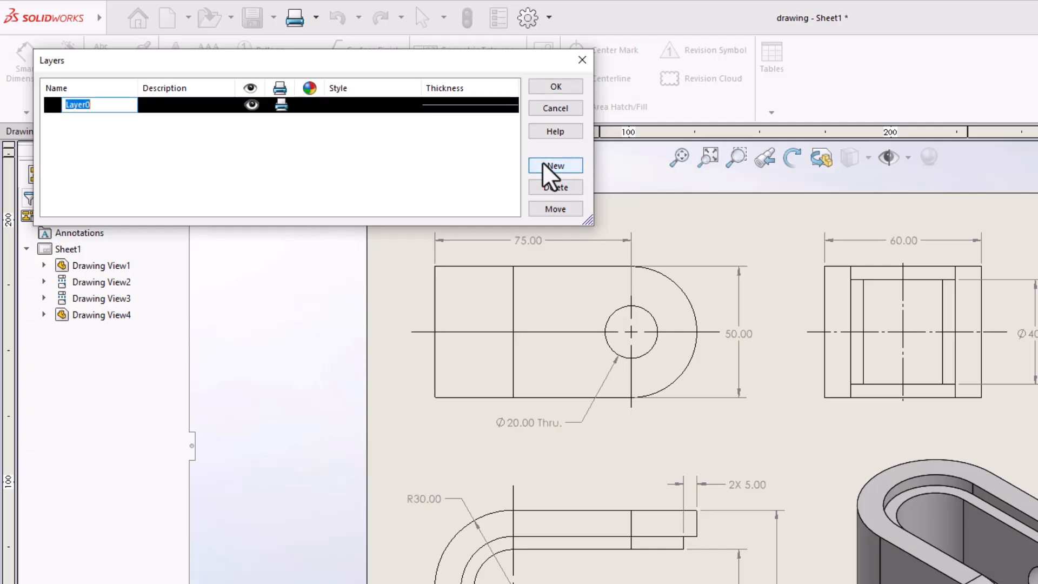
{"action": "left_click", "coordinate": [117, 107]}
{"action": "double_click", "coordinate": [117, 109]}
{"action": "type", "text": "Dimension Dark"}
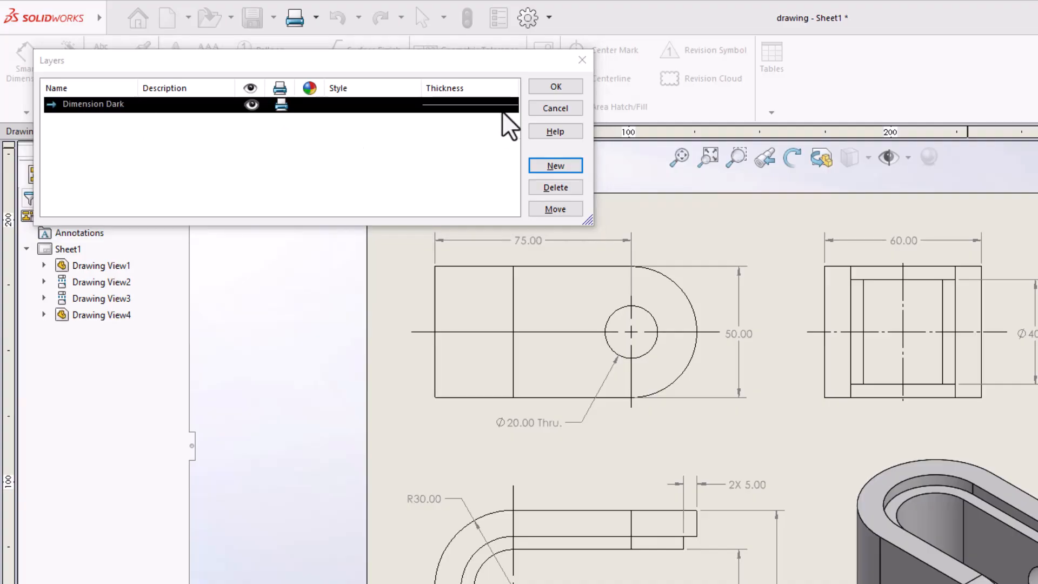
{"action": "left_click", "coordinate": [559, 90]}
Step: Select all the dimensions across the drawing views and assign them to the Dimension Dark layer
{"action": "left_click_drag", "start_coordinate": [895, 31], "coordinate": [174, 524]}
{"action": "left_click", "coordinate": [55, 59]}
{"action": "left_click", "coordinate": [68, 236]}
{"action": "left_click", "coordinate": [71, 256]}
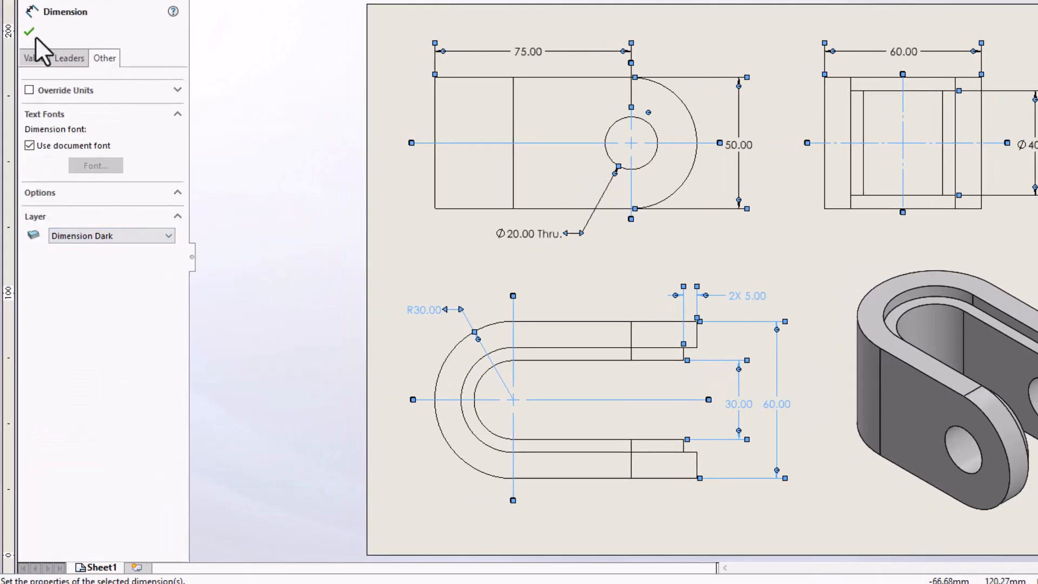
{"action": "left_click", "coordinate": [29, 32]}
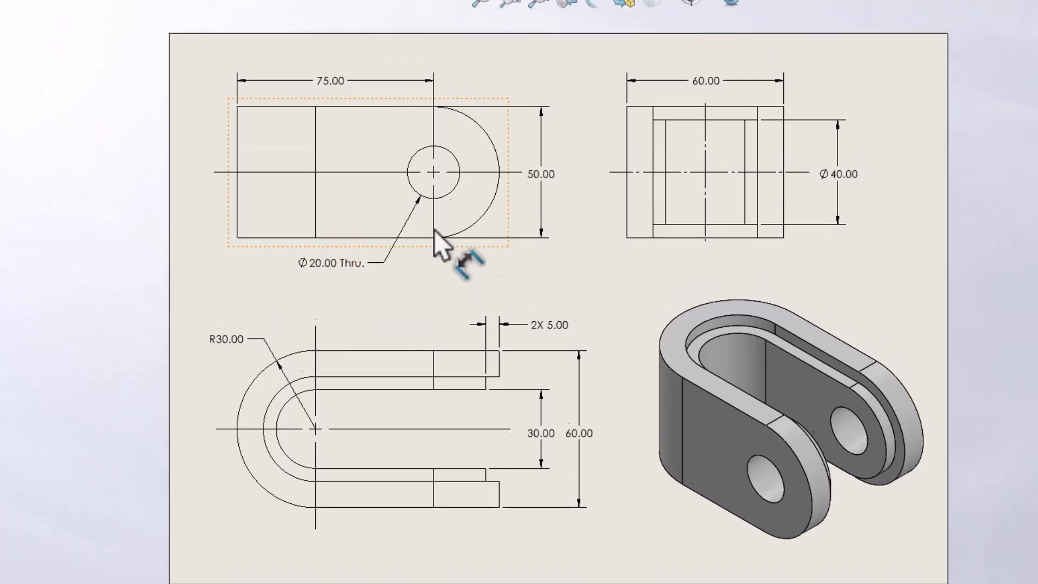
Step: Set the line thickness of visible edges to 0.35 mm in the document's line font properties
{"action": "left_click", "coordinate": [352, 19]}
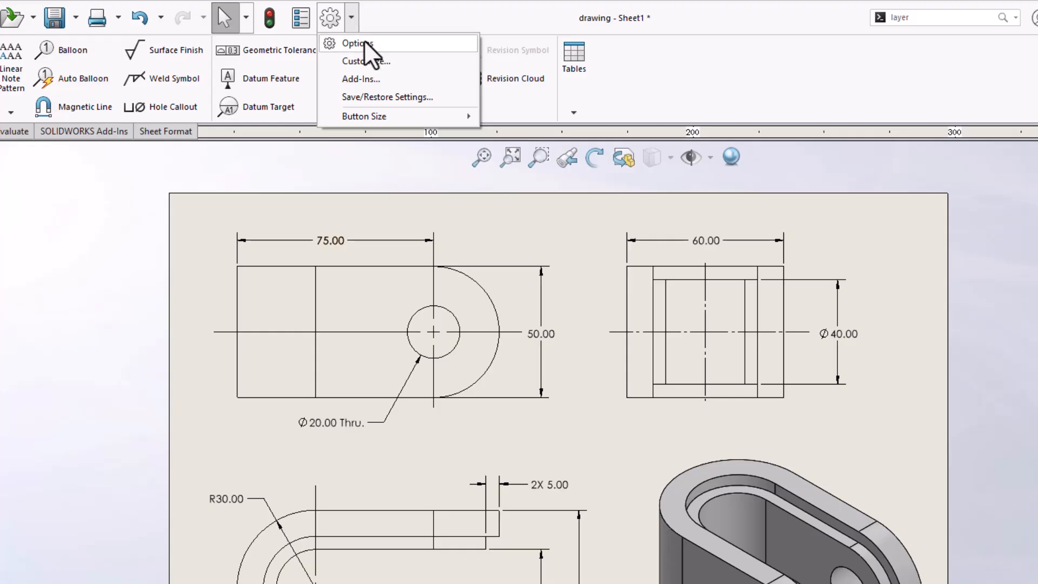
{"action": "left_click", "coordinate": [366, 43]}
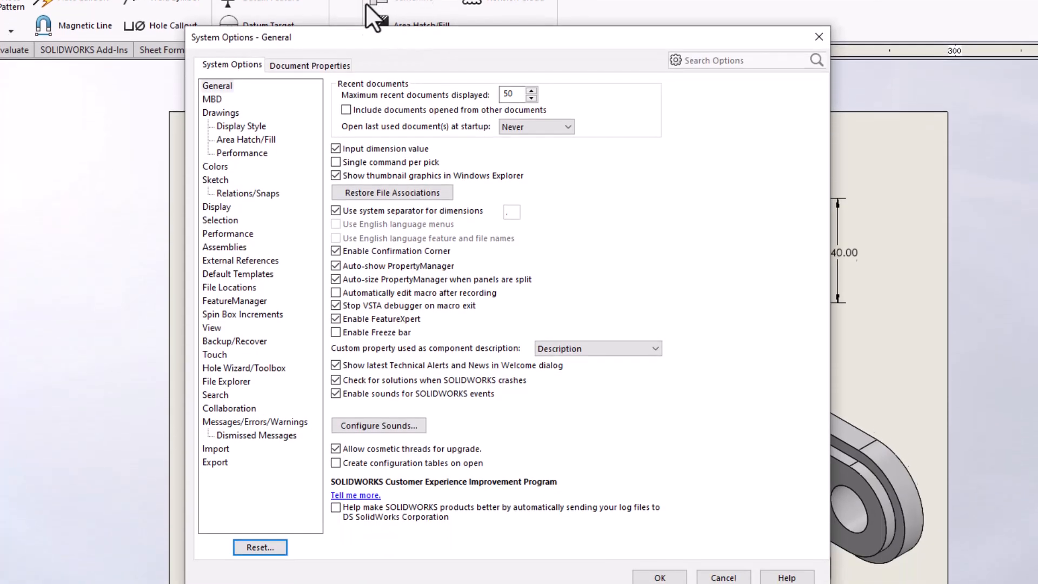
{"action": "left_click", "coordinate": [340, 147]}
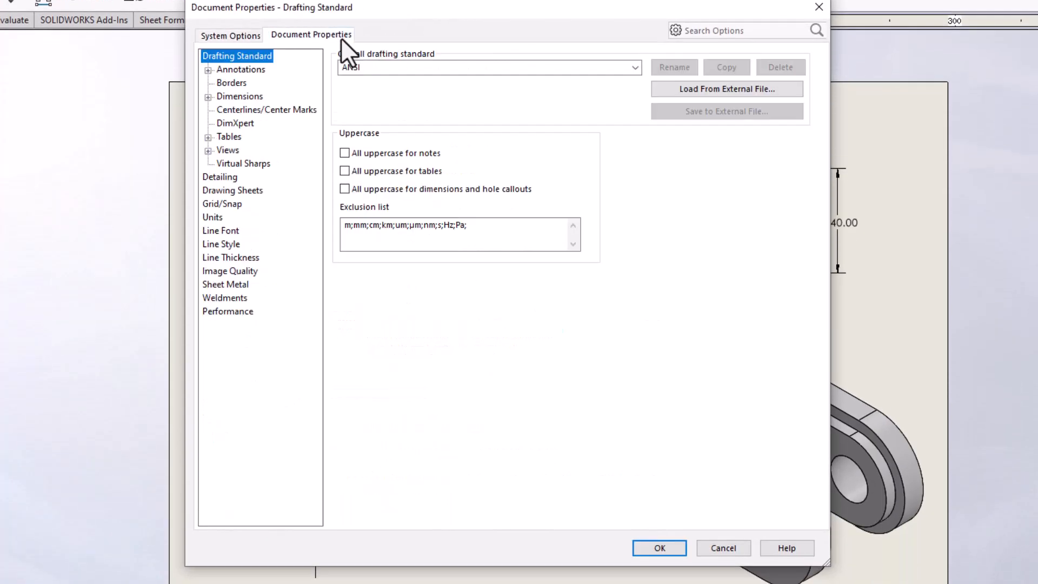
{"action": "left_click", "coordinate": [223, 230]}
{"action": "left_click", "coordinate": [573, 108]}
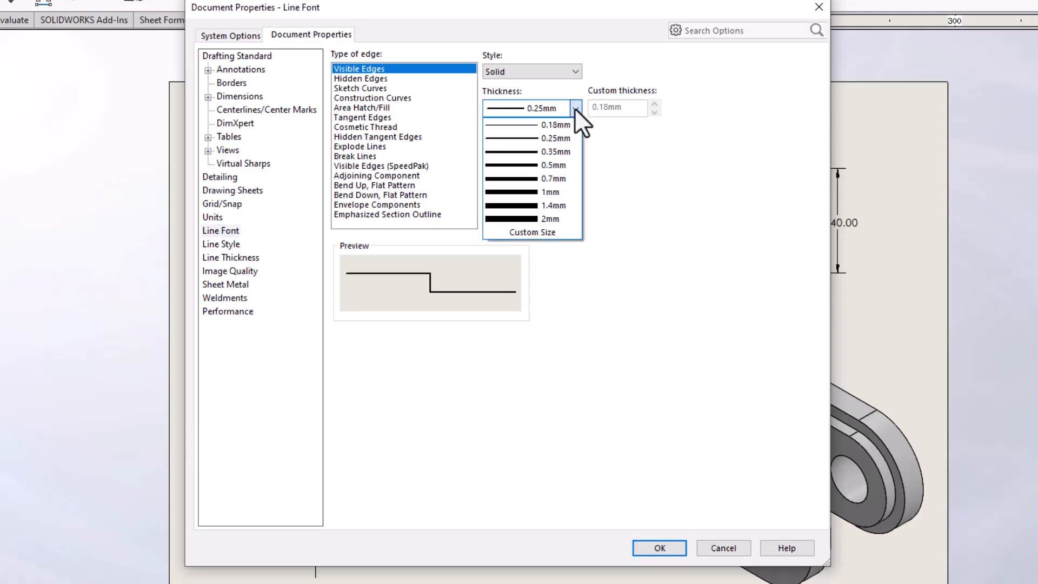
{"action": "left_click", "coordinate": [567, 150]}
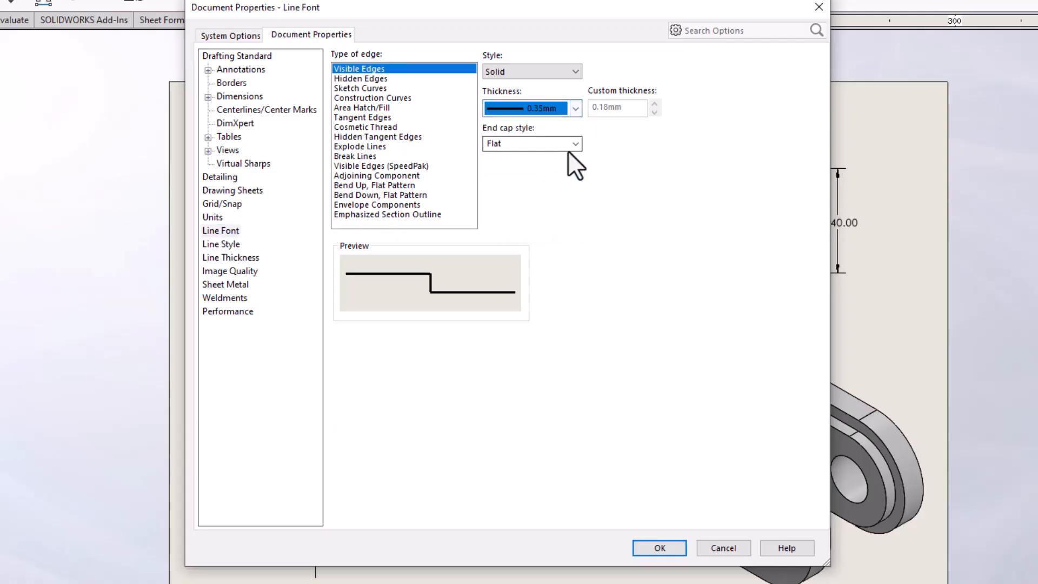
{"action": "left_click", "coordinate": [657, 547]}
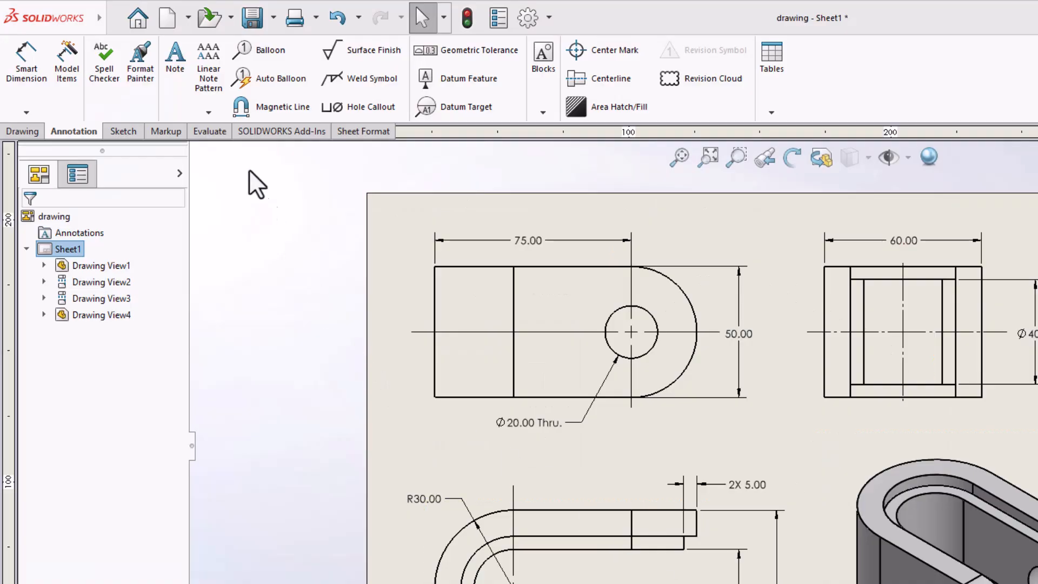
Step: Start saving a copy of the drawing in Adobe Portable Document Format as drawing.pdf
{"action": "left_click", "coordinate": [112, 18]}
{"action": "left_click", "coordinate": [143, 142]}
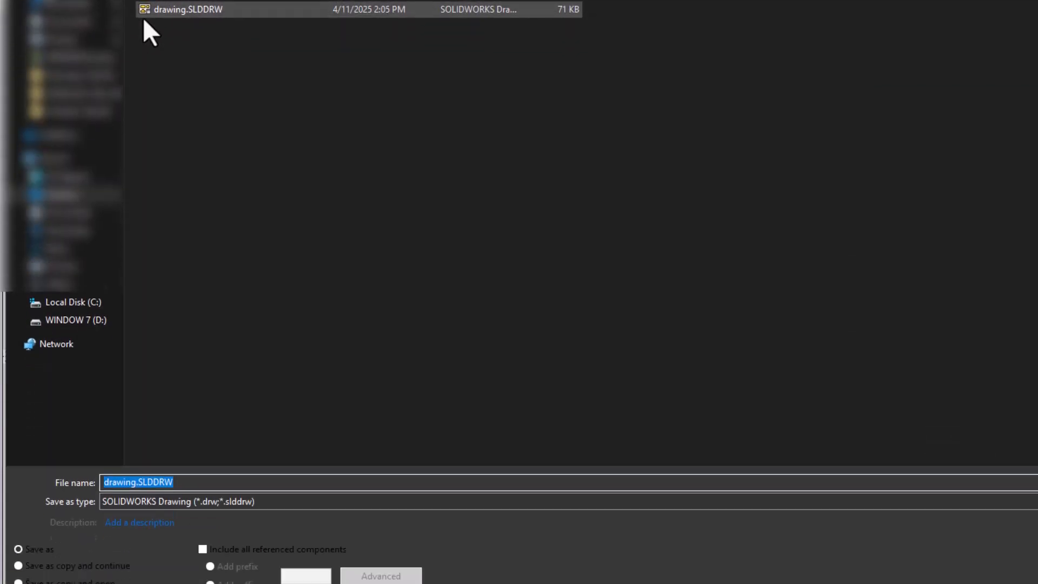
{"action": "left_click", "coordinate": [355, 502]}
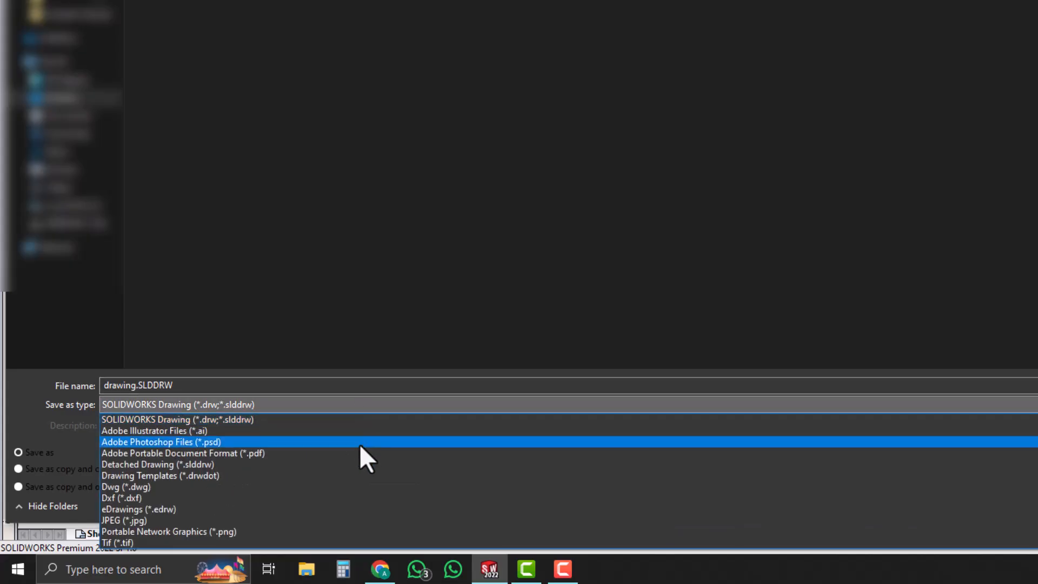
{"action": "left_click", "coordinate": [368, 452]}
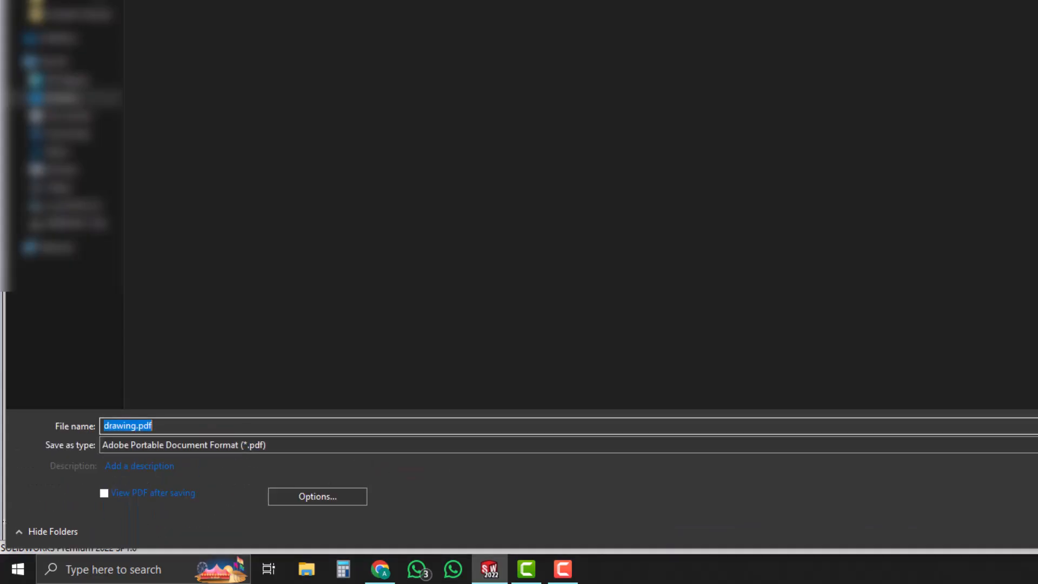